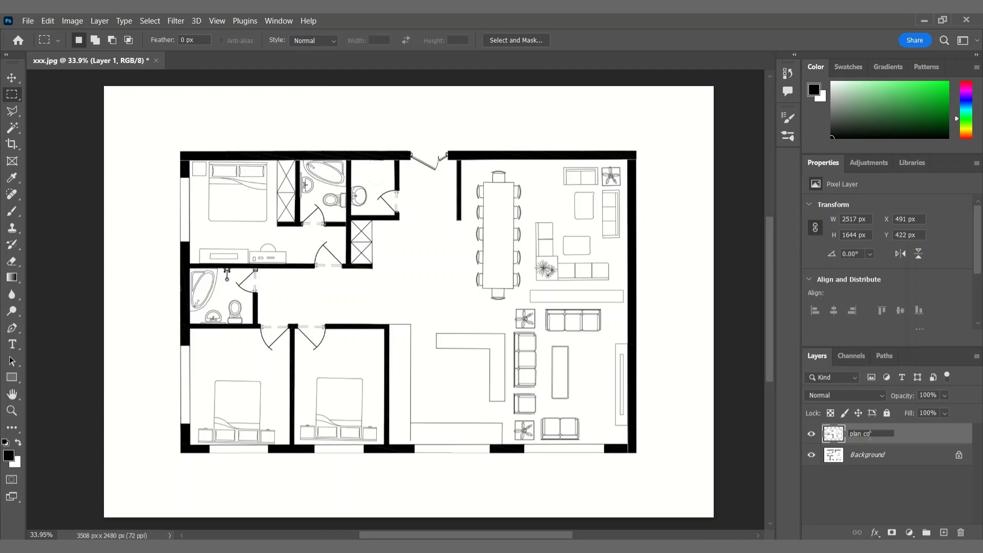
Name the copied layer "plan copy", place the concrete-19_b005 texture from the plan folder, and scale it to the plan's inner width
key(Return)
key(alt+Tab)
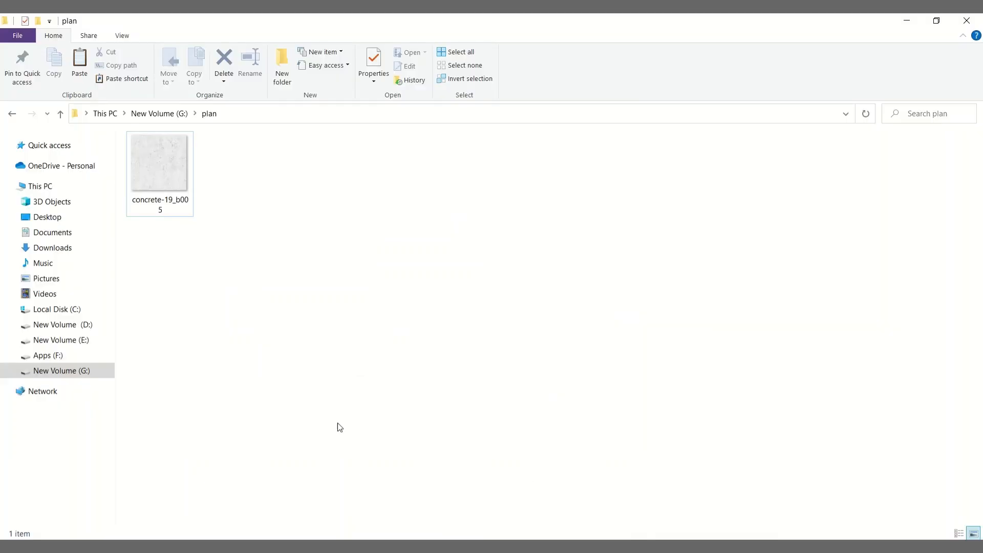
drag(161, 169, 394, 366)
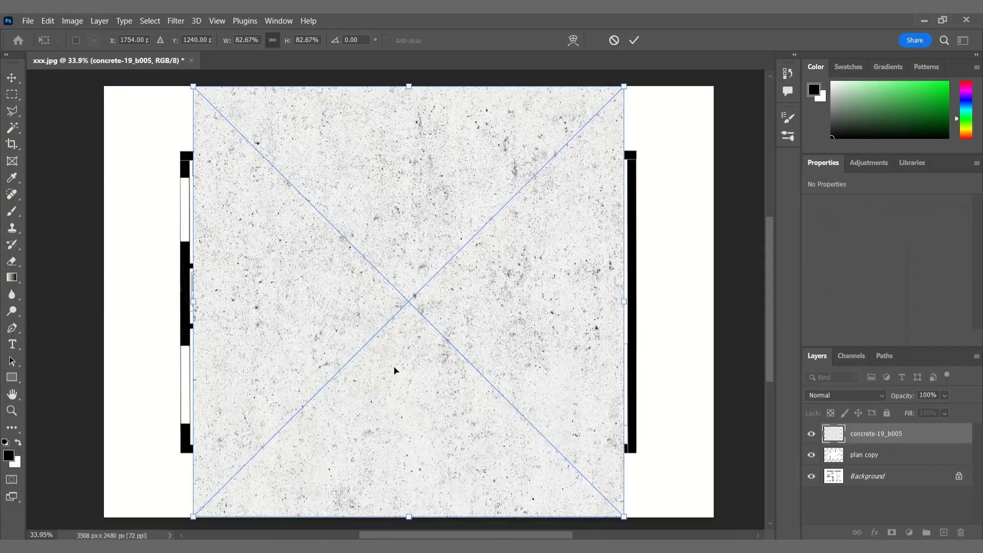
drag(623, 302, 626, 302)
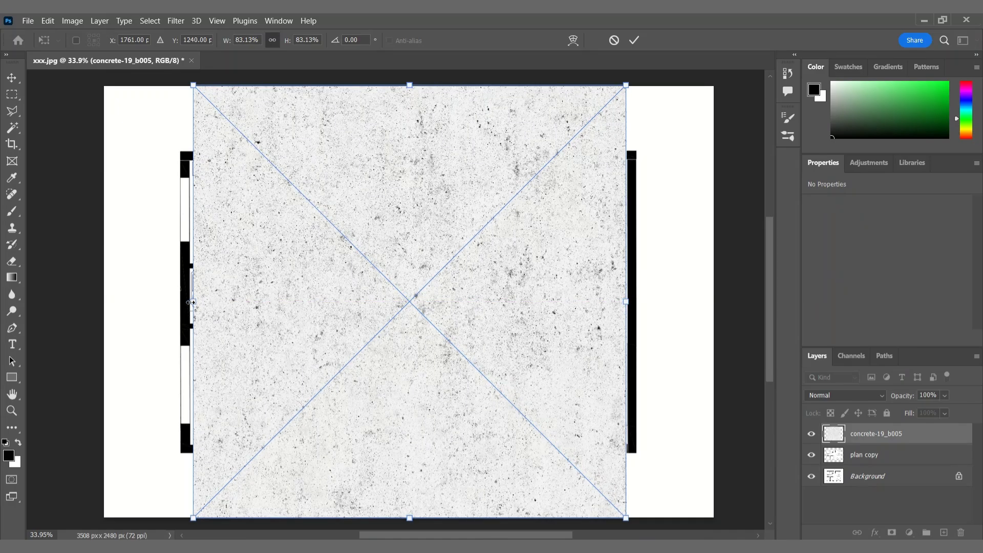
drag(191, 302, 188, 302)
click(634, 40)
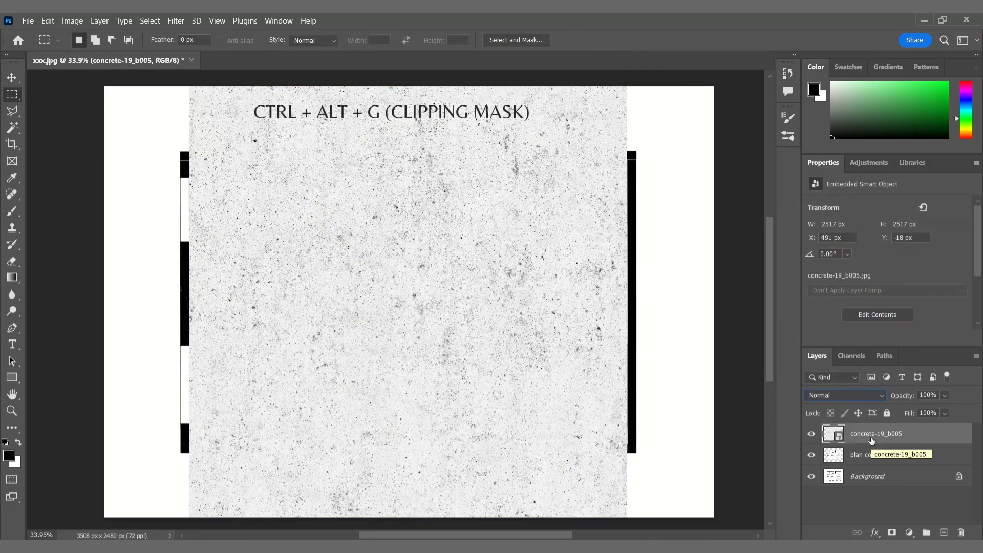
Clip the concrete texture to the plan copy layer and blend it with Multiply at 35% opacity
key(ctrl+alt+g)
click(848, 394)
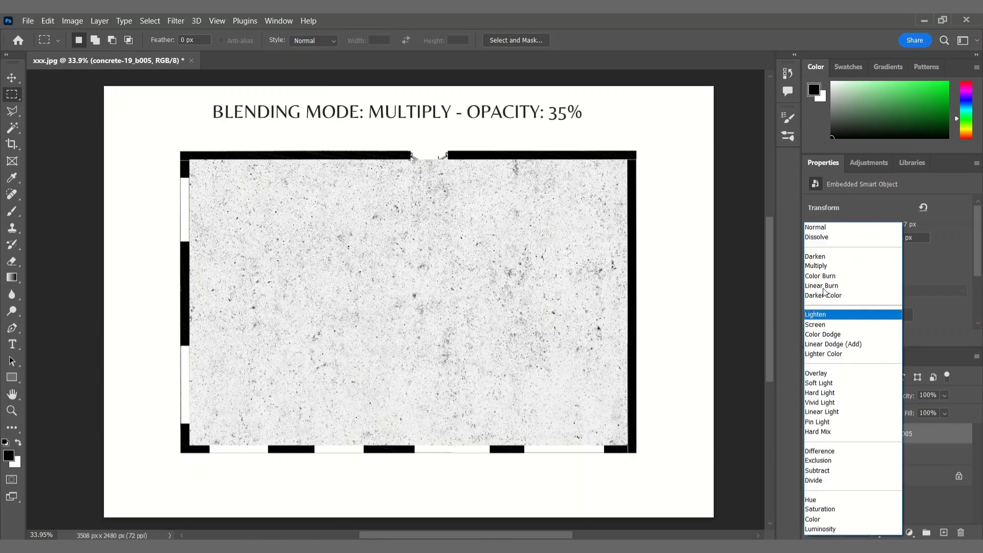
click(870, 267)
click(949, 397)
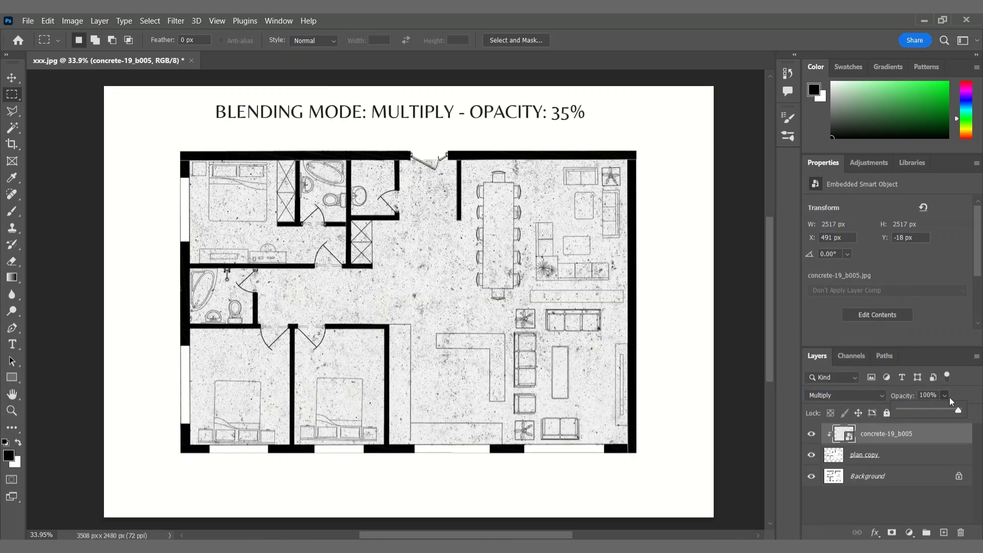
drag(927, 407, 919, 407)
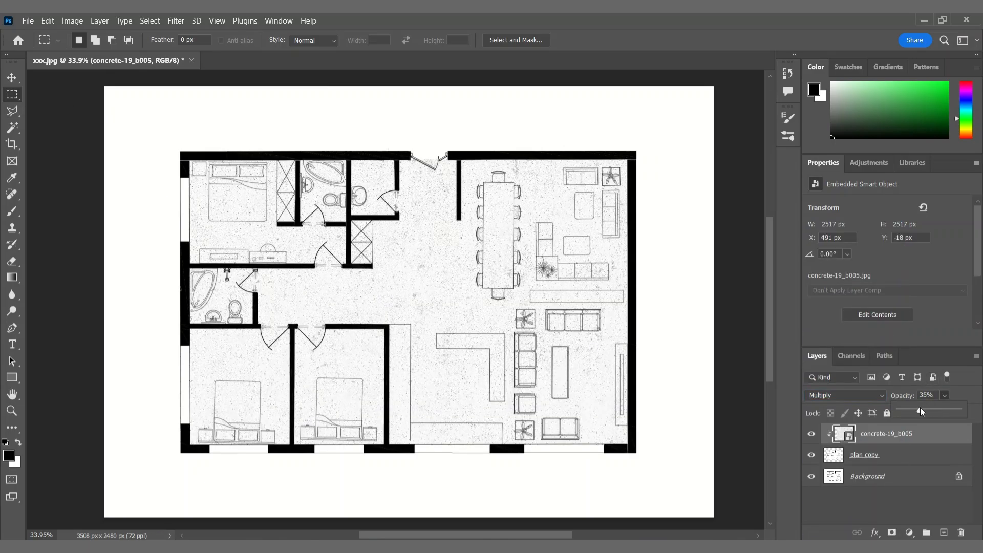
click(907, 445)
Add a light grey solid color fill layer above the concrete texture and set its blending mode to Exclusion
click(910, 533)
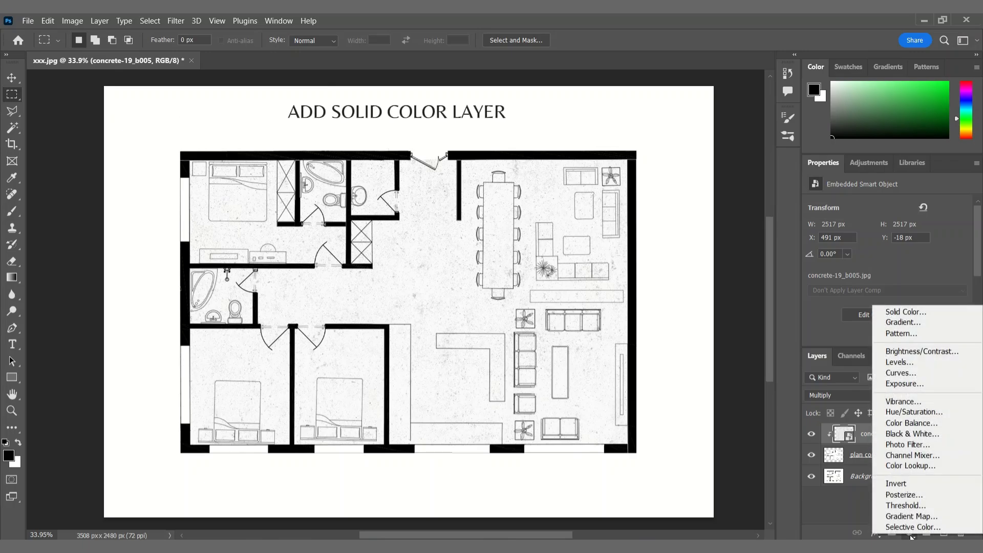
click(925, 311)
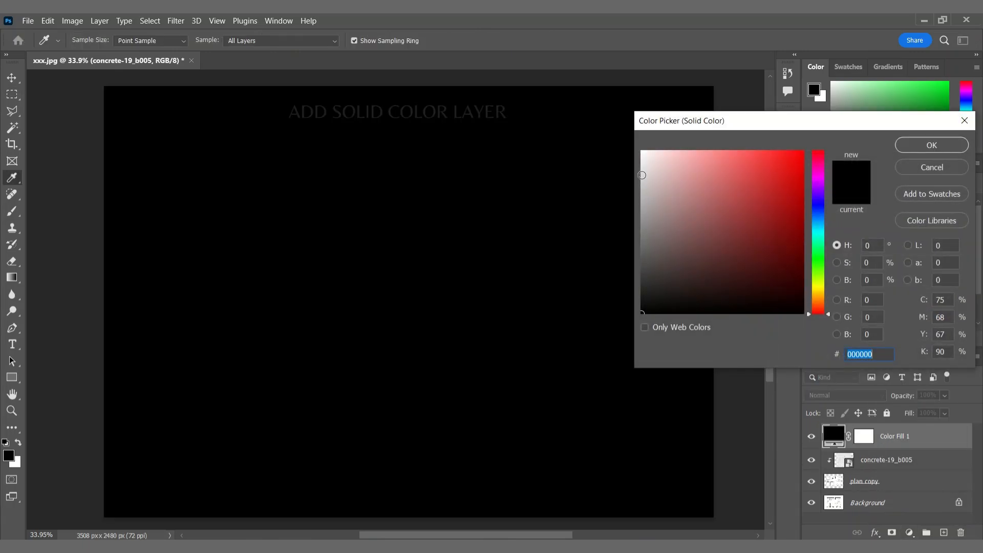
click(642, 175)
click(924, 149)
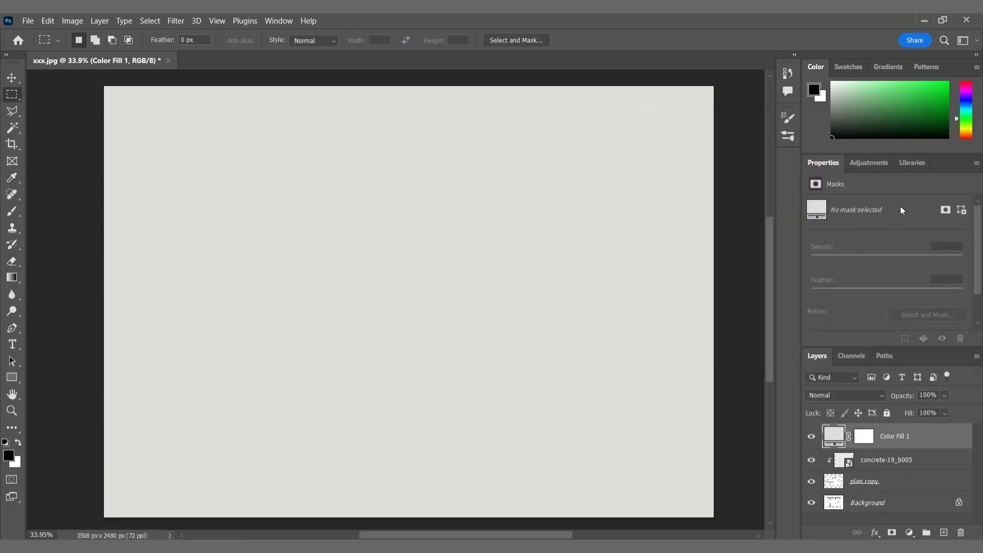
click(845, 395)
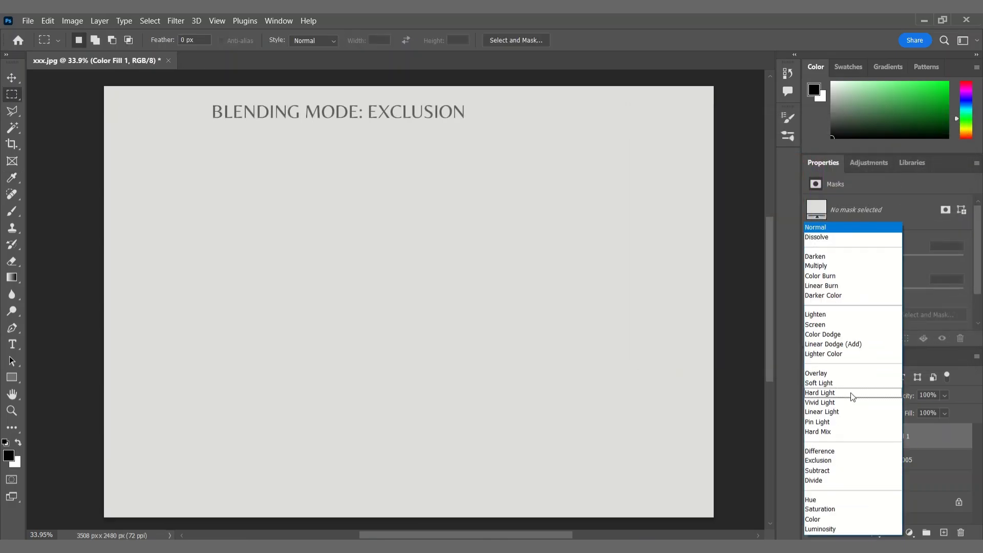
click(842, 459)
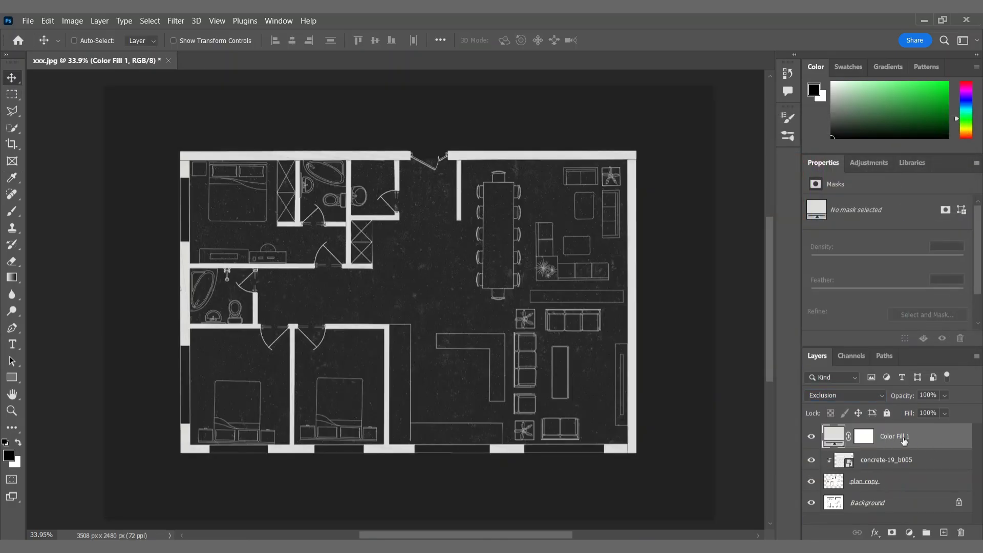
Group the color fill, concrete texture and plan copy layers into a group named "plan"
shift+click(900, 484)
key(ctrl+g)
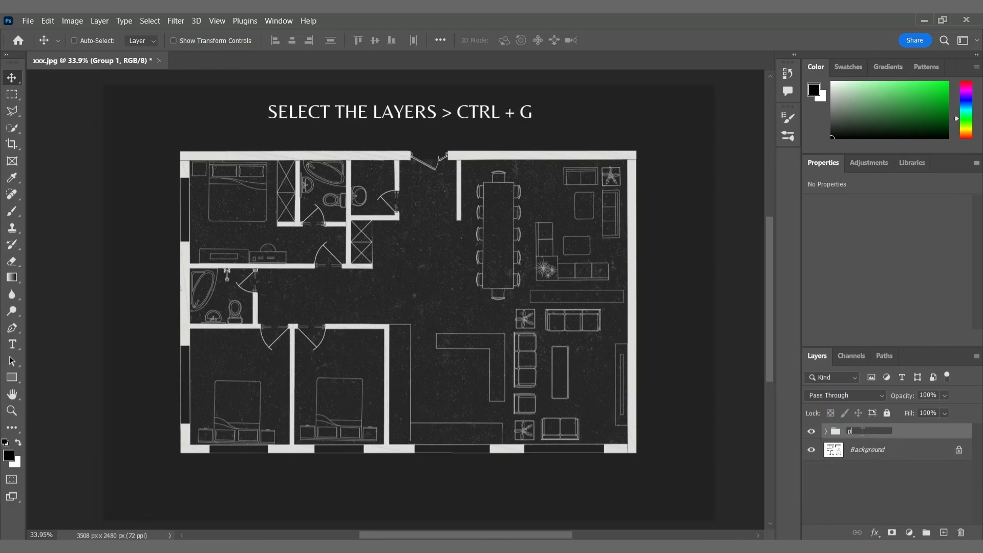
click(901, 431)
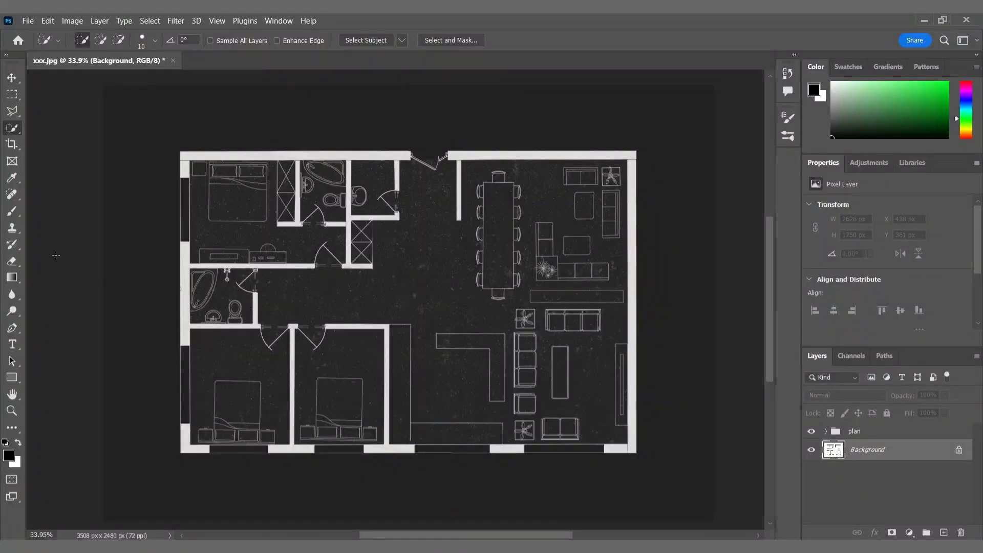
Select the walls and furniture on the Background layer using the Magic Wand on every empty floor, inverting, and subtracting the area outside the plan
right_click(12, 128)
click(43, 152)
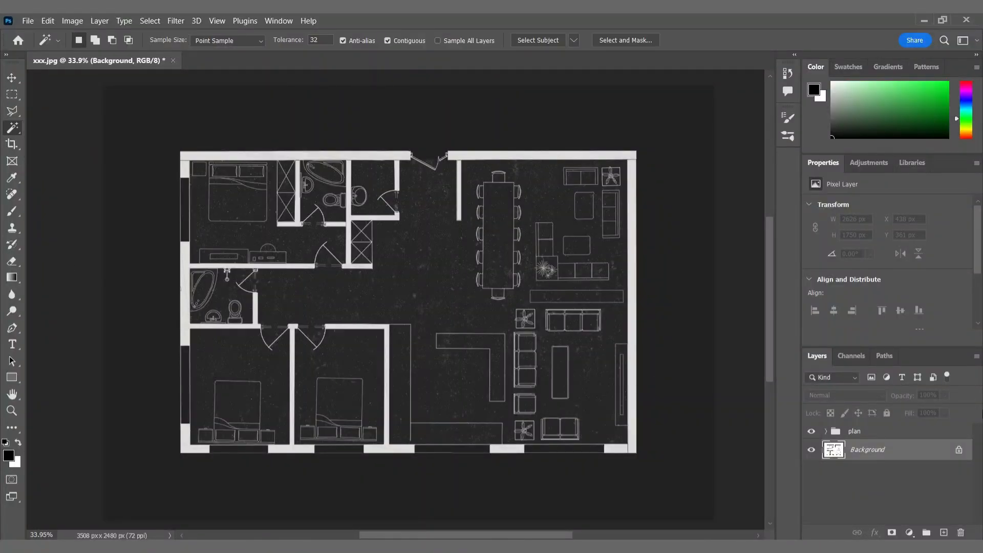
click(423, 283)
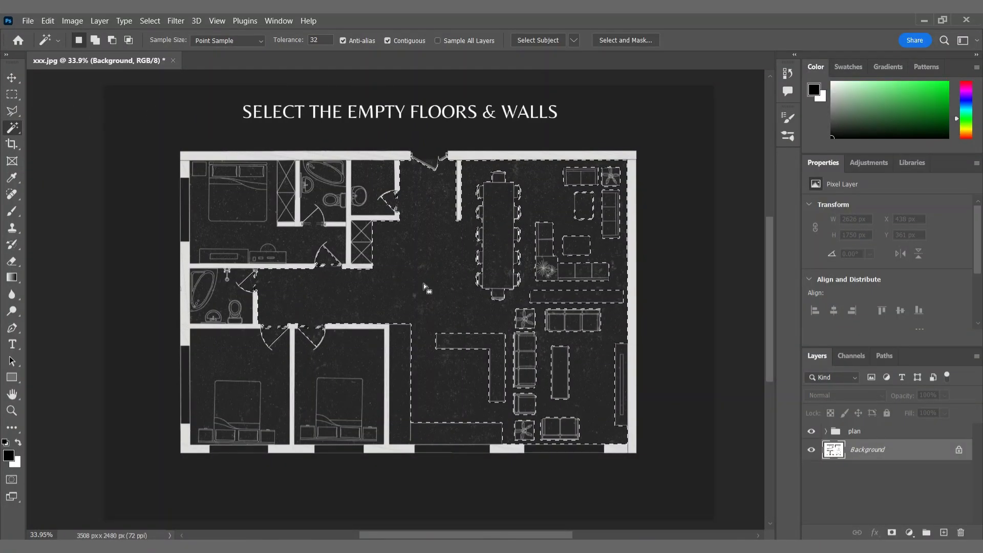
shift+click(302, 239)
shift+click(371, 187)
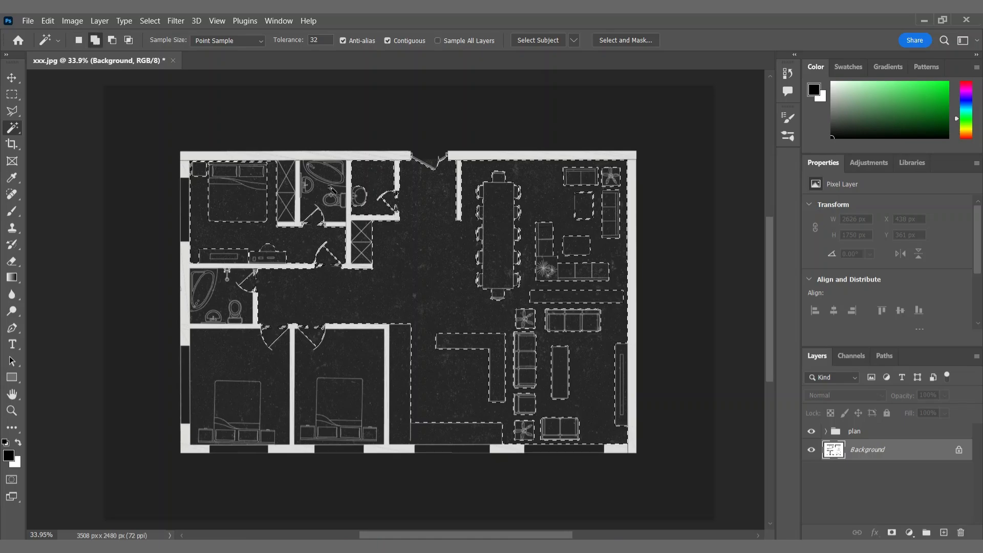
shift+click(316, 199)
shift+click(236, 293)
shift+click(233, 334)
shift+click(333, 344)
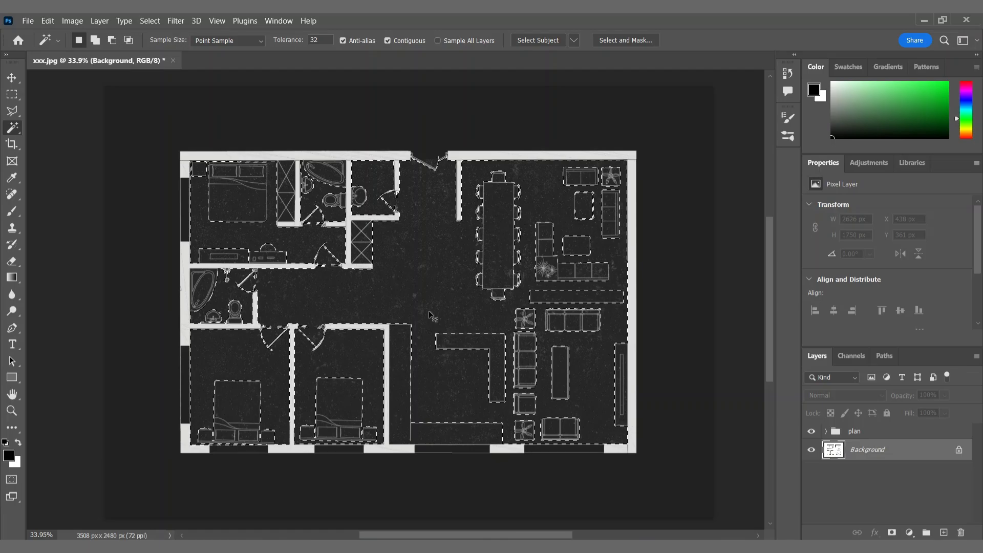
key(ctrl+shift+i)
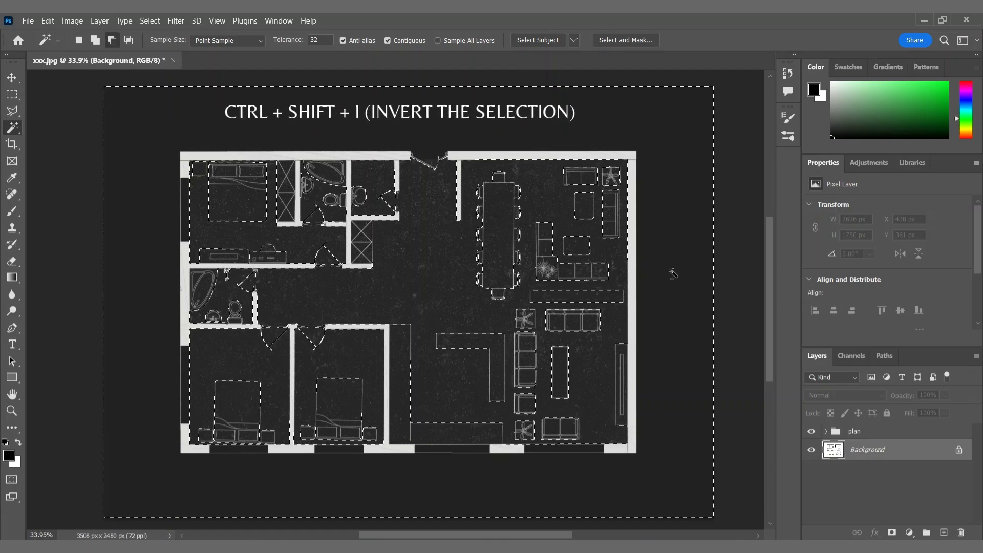
alt+click(467, 302)
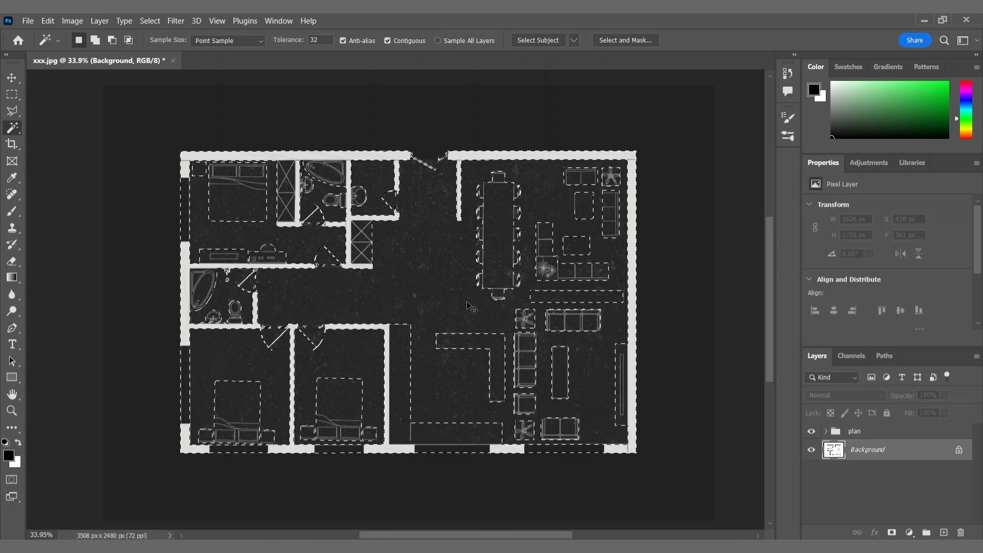
Copy the selected walls and furniture to a new layer named "furniture" and place it above the plan group
key(ctrl+j)
double_click(859, 449)
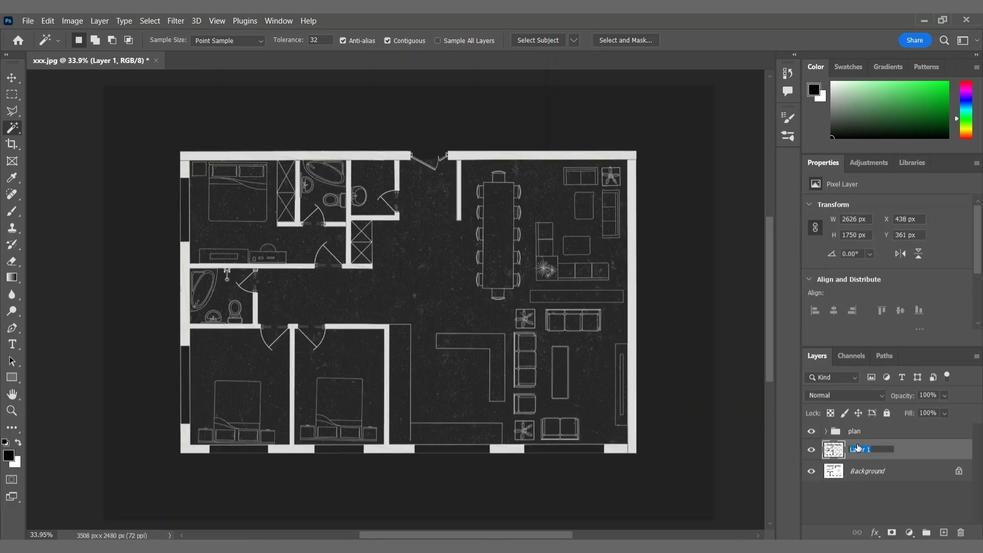
text(furniture)
key(Return)
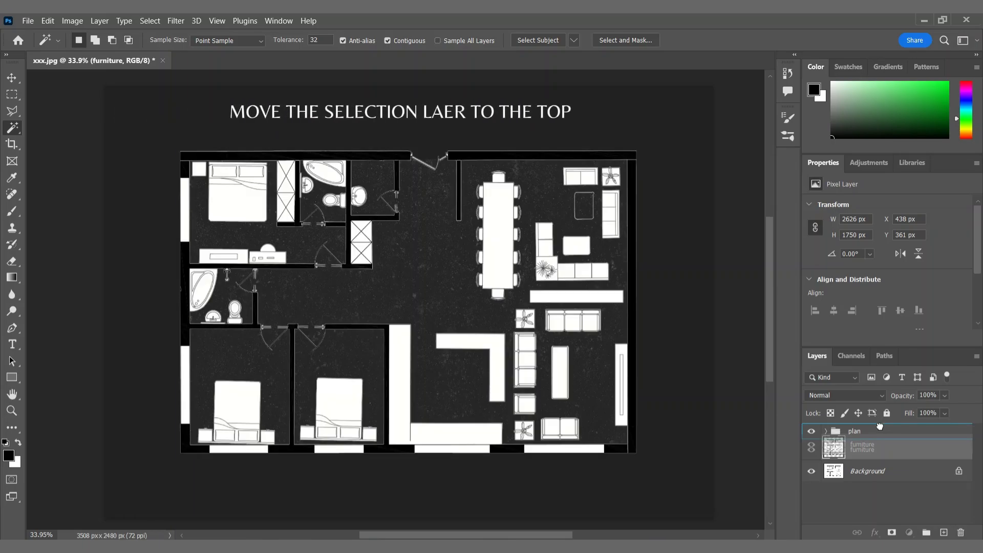
drag(879, 426, 879, 428)
Add a Multiply drop shadow to the furniture layer with 67% opacity, 16 px distance, 22% spread, 10 px size and 14% noise
click(874, 533)
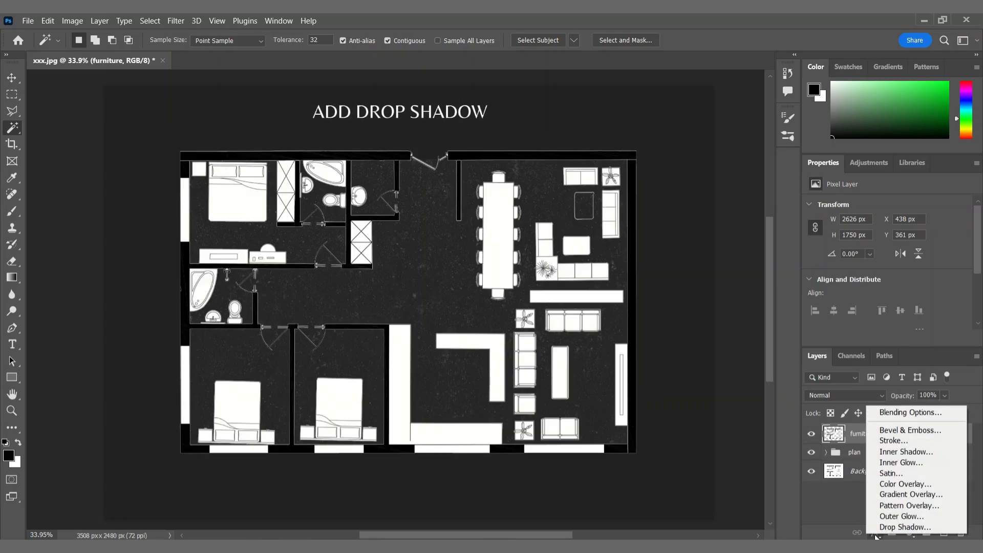
click(876, 529)
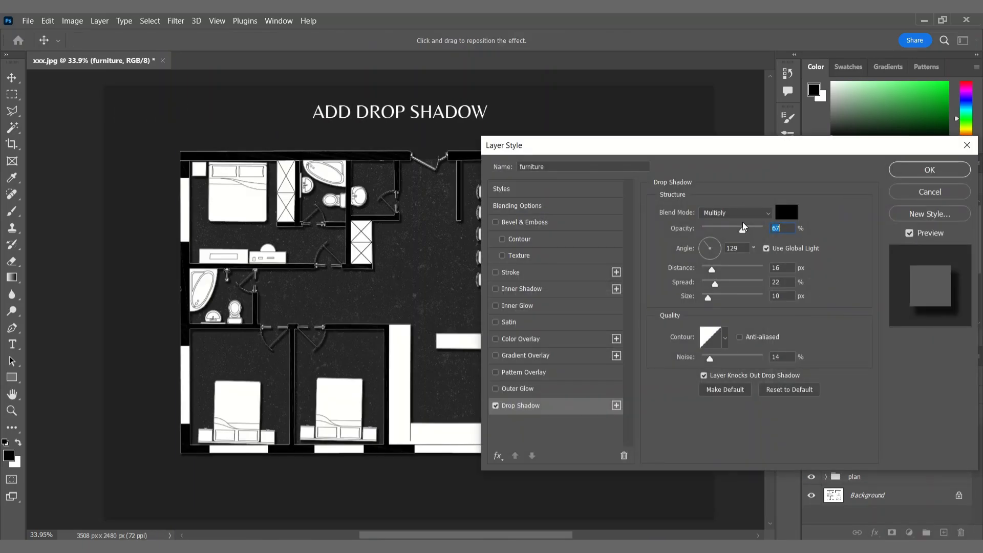
click(904, 170)
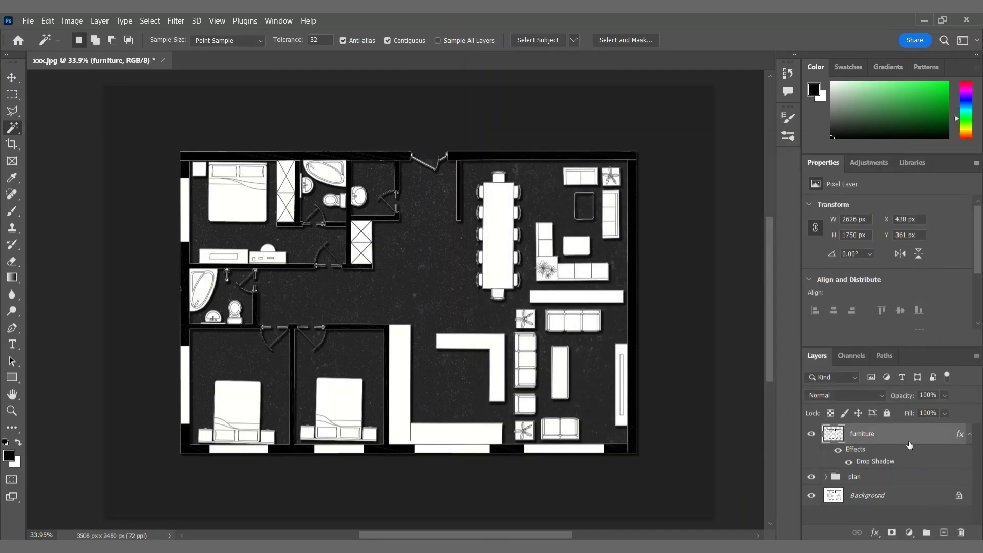
Add a solid color fill in grey 989898, clip it to the furniture layer, and set its blending mode to Exclusion
click(910, 532)
click(920, 314)
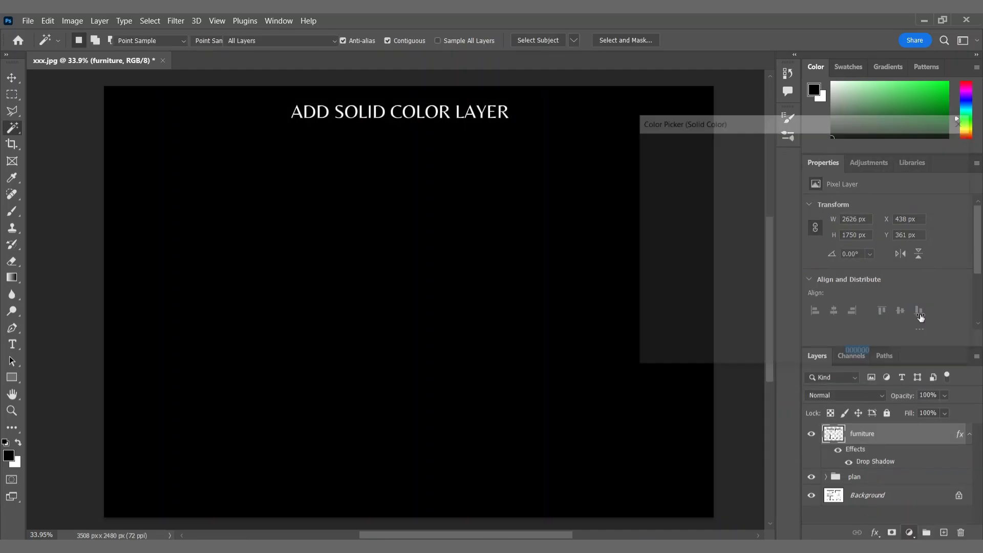
drag(643, 208, 613, 217)
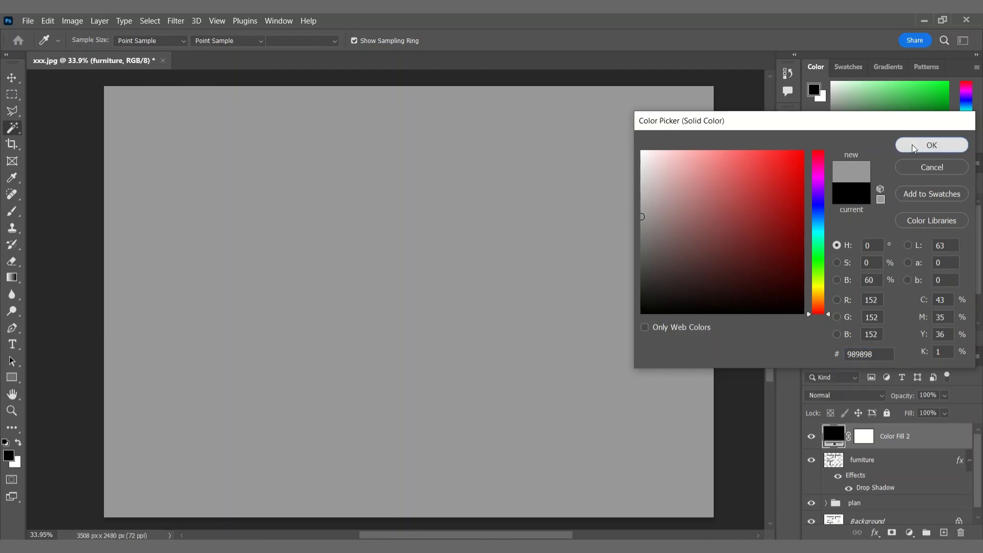
click(931, 146)
key(ctrl+alt+g)
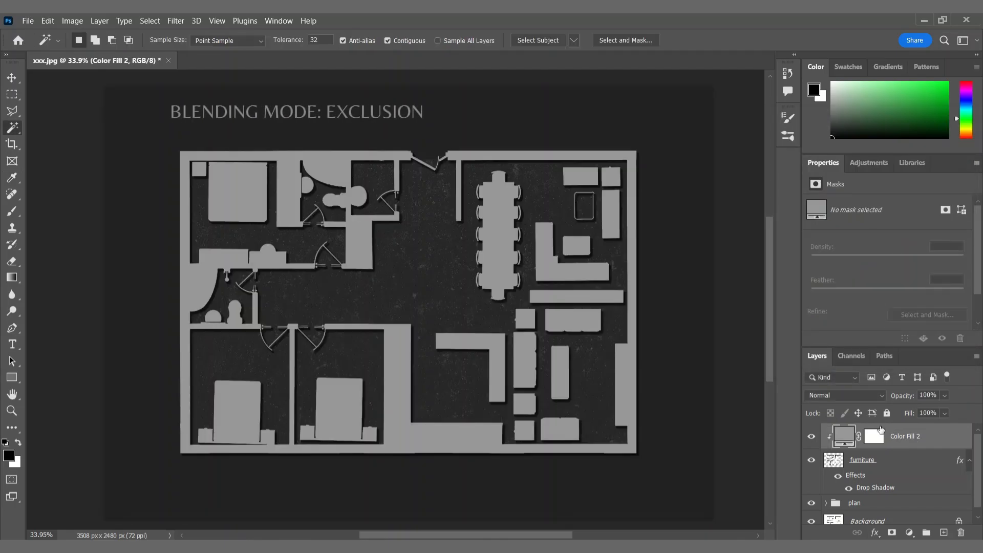
click(844, 395)
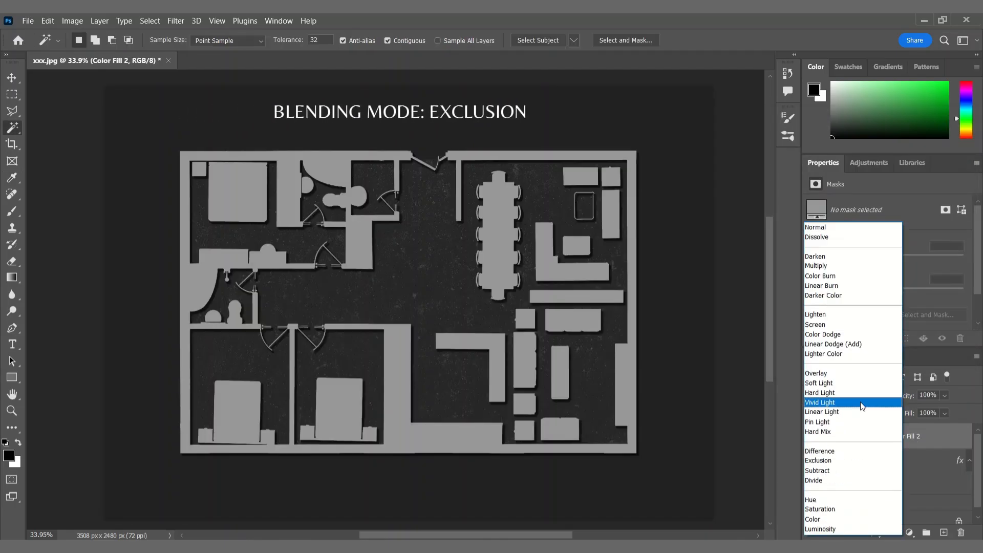
click(849, 461)
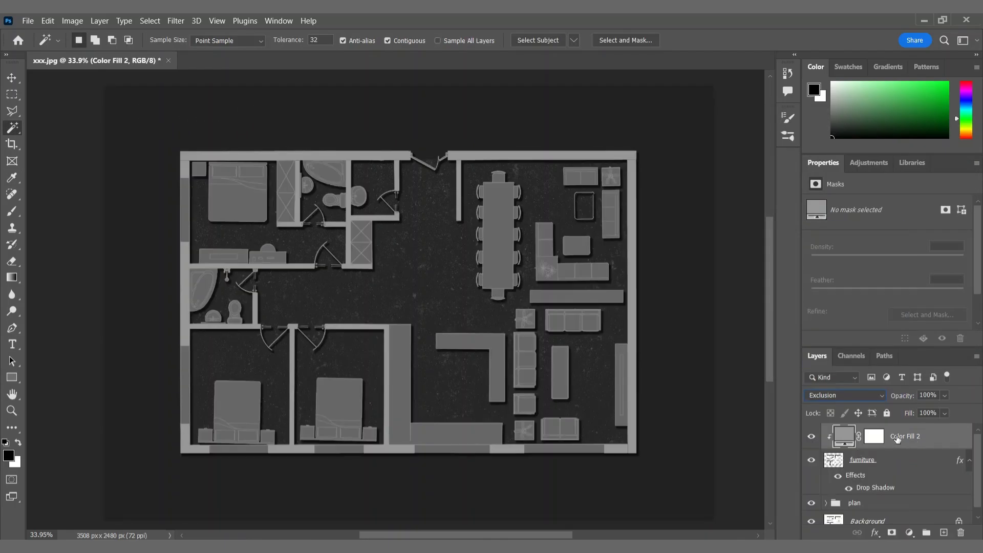
Change the color of the fill clipped to the furniture layer to a lighter neutral grey
double_click(844, 439)
click(642, 203)
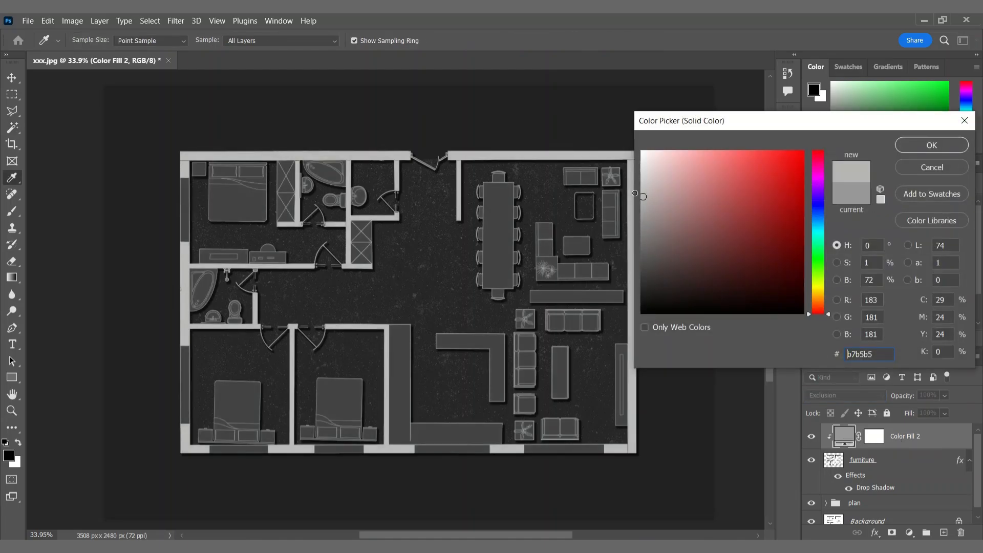
click(630, 191)
click(931, 145)
Group the furniture layer and its clipped color fill into a group named "furniture"
ctrl+click(934, 466)
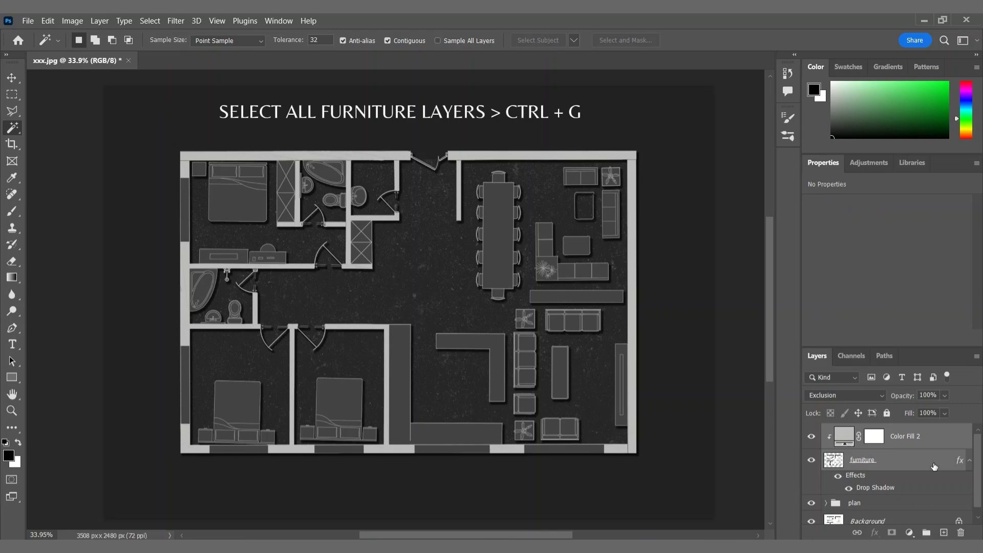
key(ctrl+g)
text(niture)
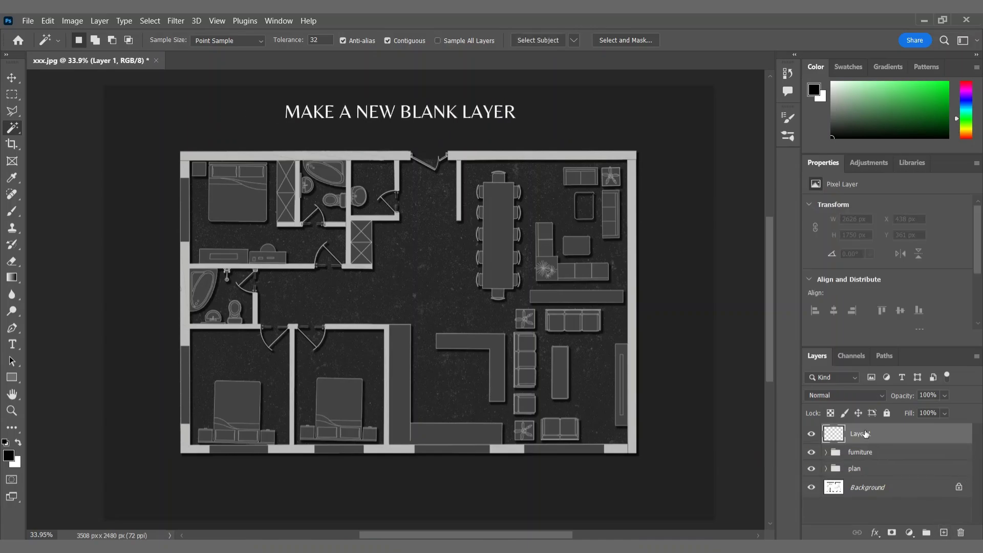
Create a blank layer above the furniture group and name it "walls shadows"
click(865, 433)
text(walls shadows)
key(Return)
Select a narrow L-shaped shadow strip along the inner faces of the plan's upper and left outer walls with the Polygonal Lasso
click(12, 111)
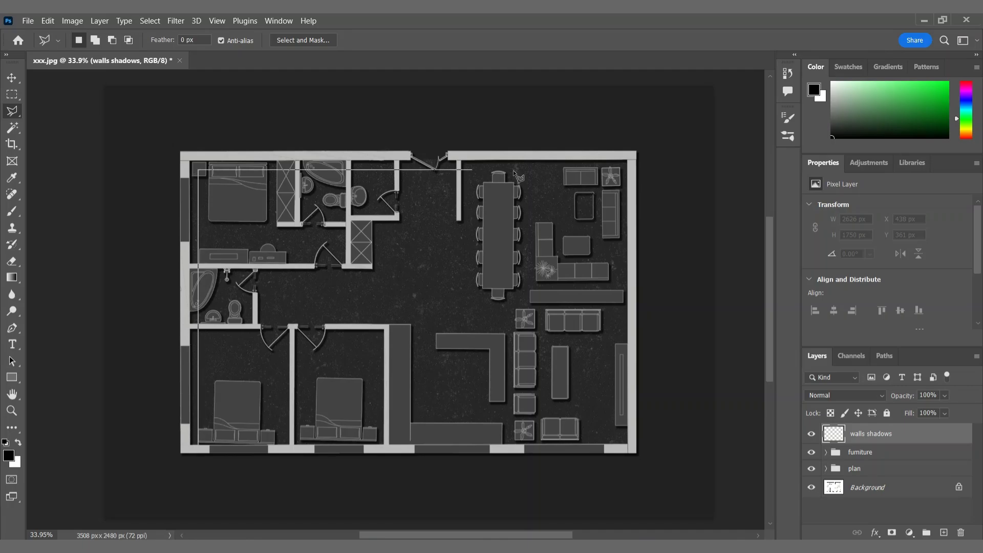
click(627, 160)
click(189, 160)
click(188, 446)
click(198, 446)
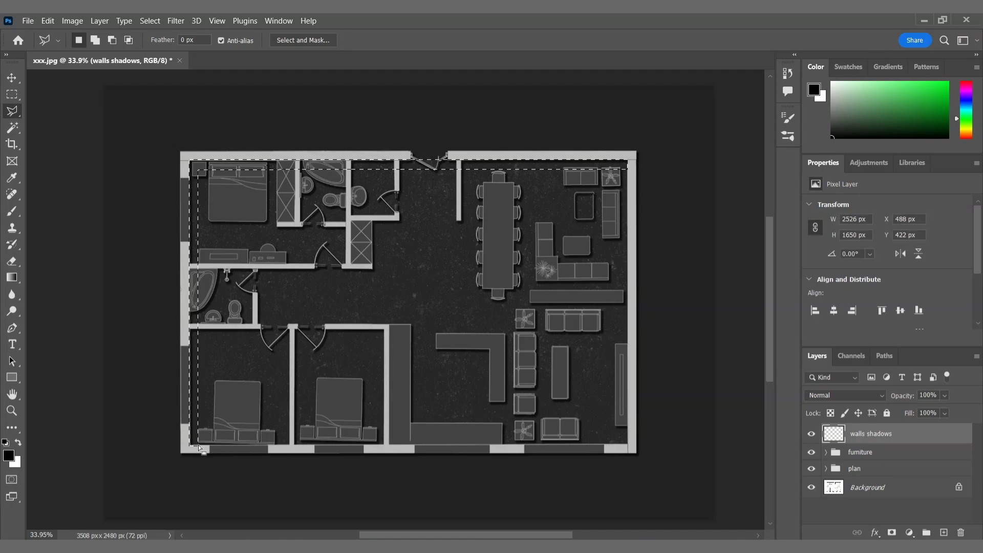
Add a narrow shadow strip to the selection below the wall under the upper-left bedroom's wardrobe and adjoining bathroom
key(shift)
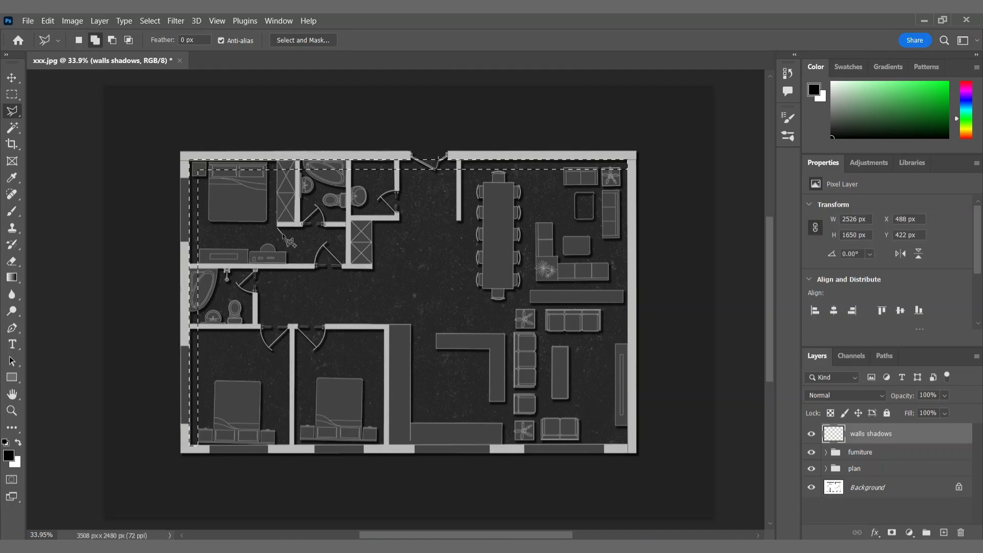
click(281, 232)
click(344, 232)
double_click(344, 226)
Add a stepped shadow strip to the selection along the corridor side of the upper-left rooms' walls, up to the entrance
shift+click(198, 276)
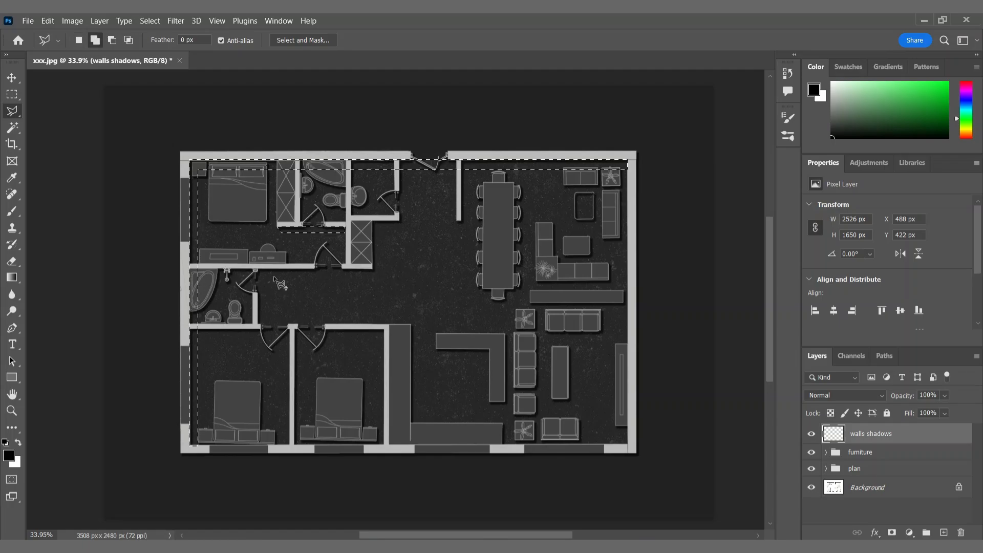
click(378, 277)
click(407, 228)
click(406, 167)
click(399, 167)
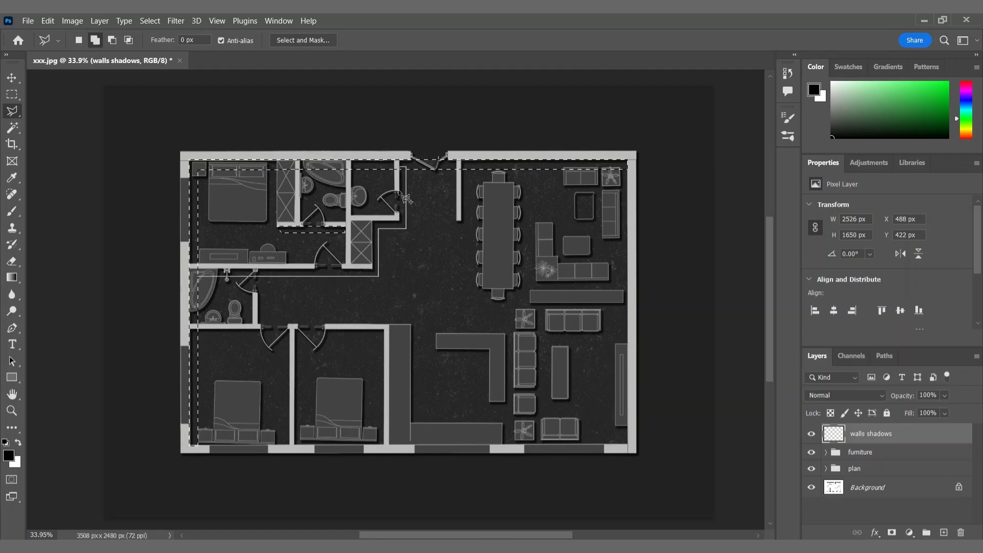
click(399, 220)
click(372, 220)
click(200, 278)
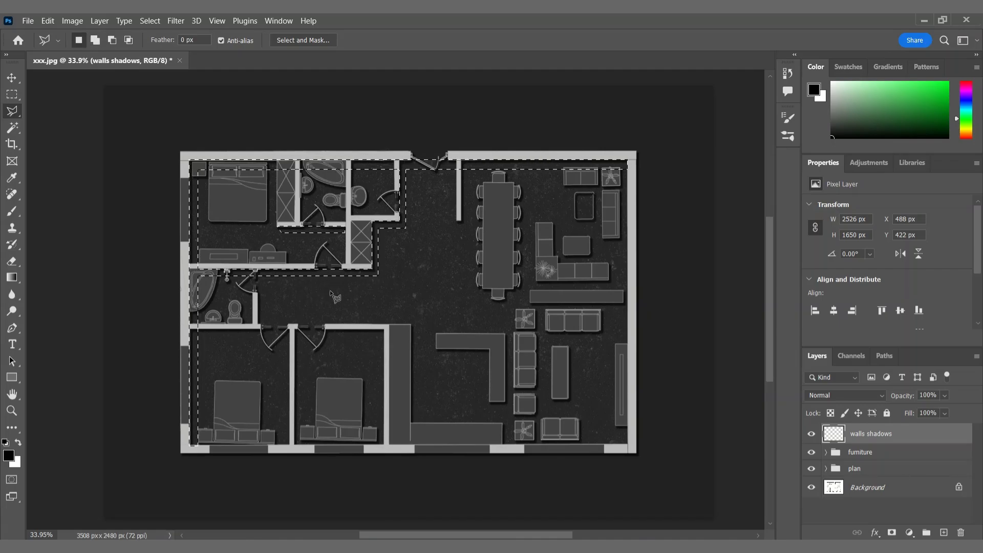
Add a narrow shadow strip to the selection along the dining-room side of the short partition near the entrance
shift+click(462, 220)
click(465, 224)
click(466, 167)
click(461, 167)
click(461, 220)
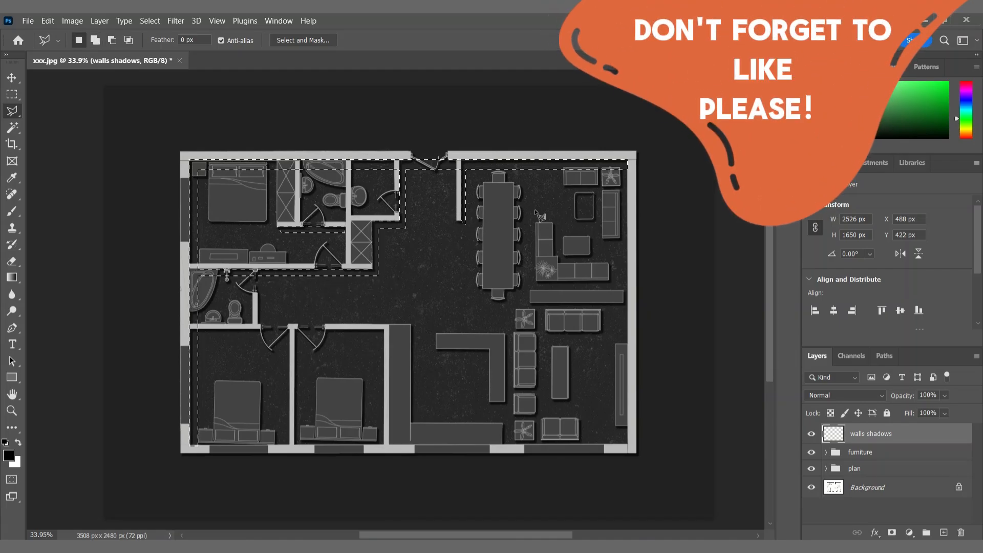
Add vertical shadow strips to the selection beside the two upper bathroom walls and the lower-left bathroom's outer side wall
shift+click(356, 168)
click(356, 215)
click(350, 215)
click(350, 167)
click(356, 167)
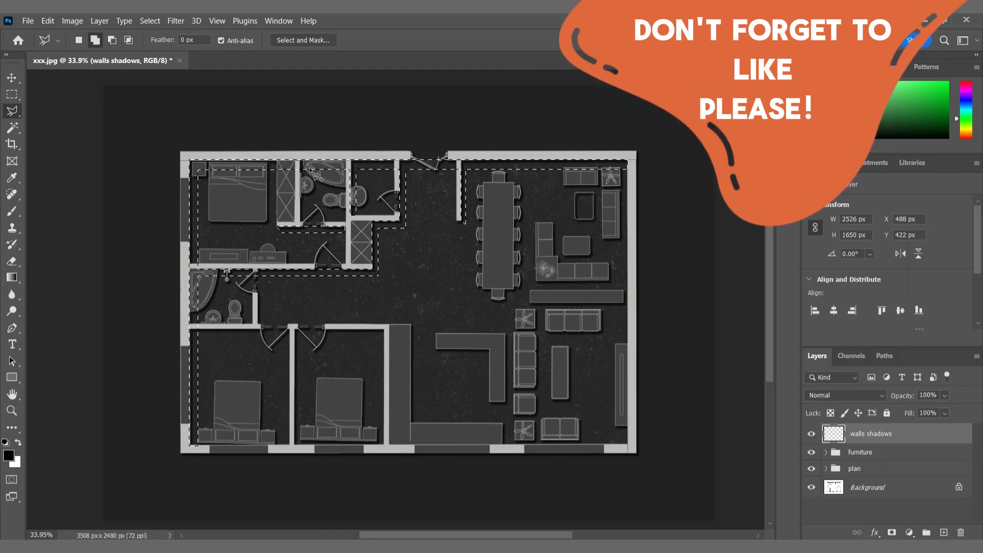
click(310, 167)
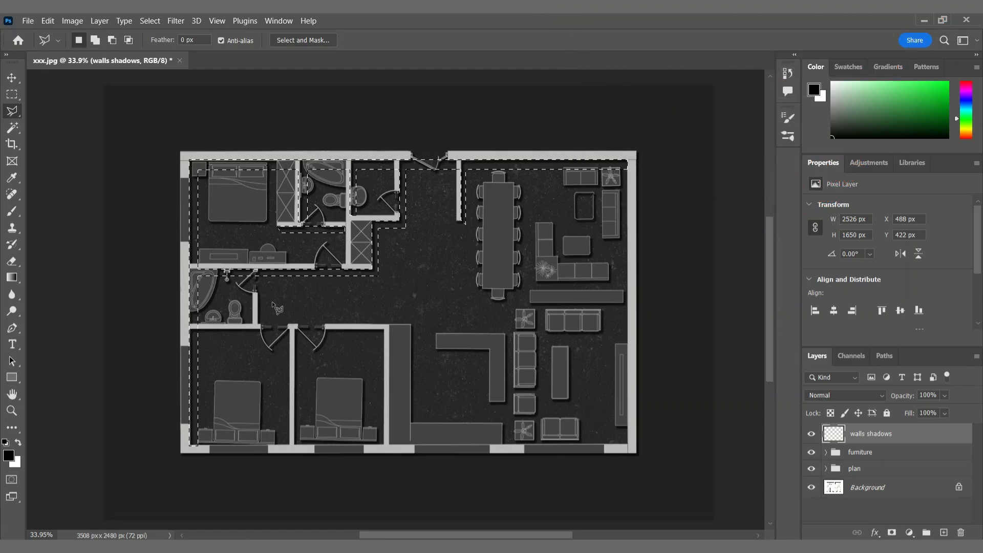
shift+click(258, 273)
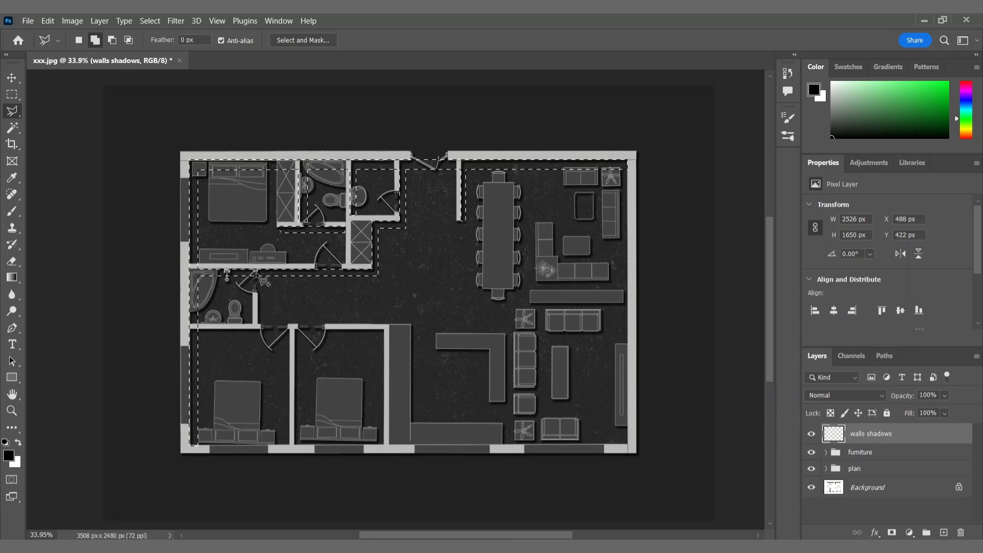
Add shadow strips to the selection below the two lower bedrooms' top wall and along the partition between these bedrooms
shift+click(196, 336)
click(384, 336)
click(384, 329)
double_click(193, 328)
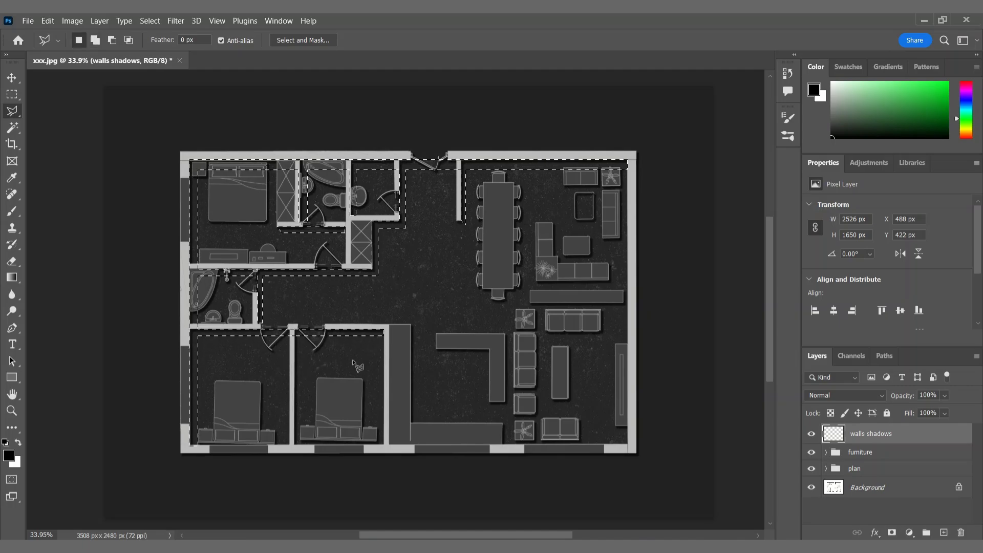
shift+click(294, 333)
click(300, 333)
click(300, 444)
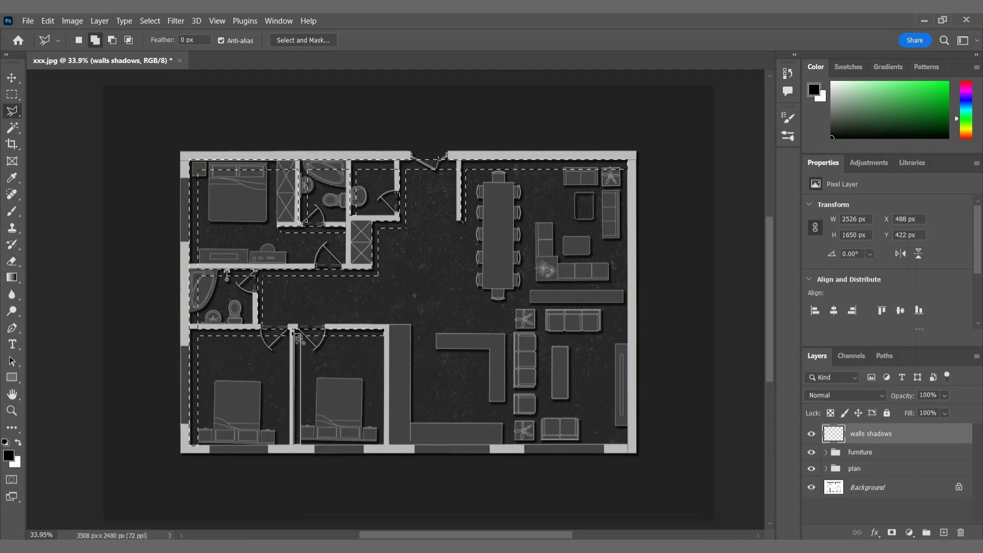
double_click(294, 443)
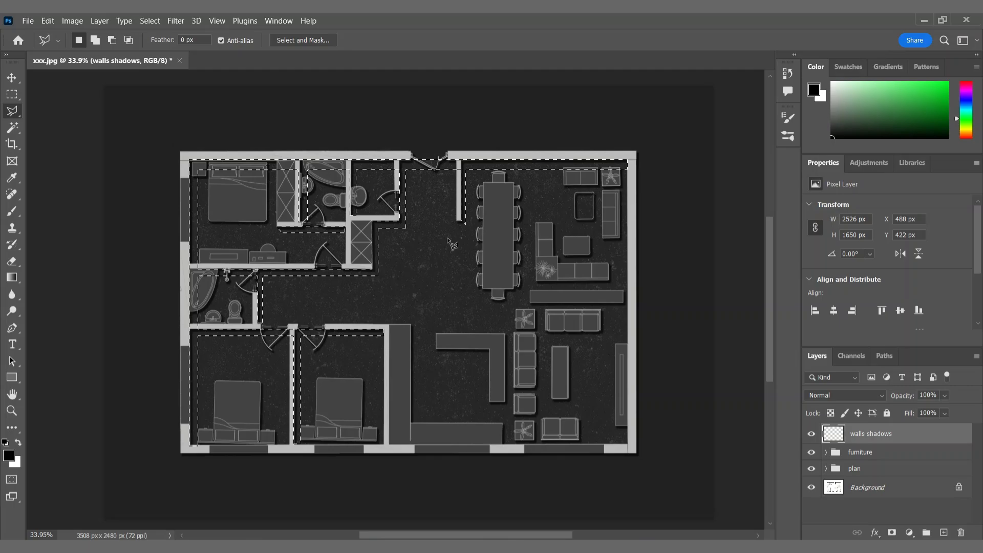
Add an L-shaped shadow strip with angled ends to the selection outside the plan's right and bottom outer walls
shift+click(637, 153)
click(646, 160)
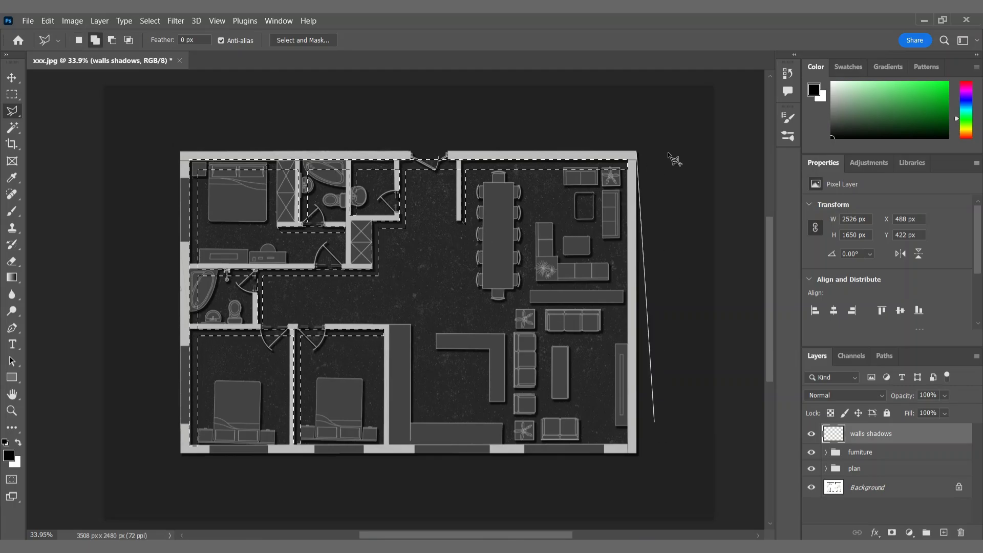
click(646, 462)
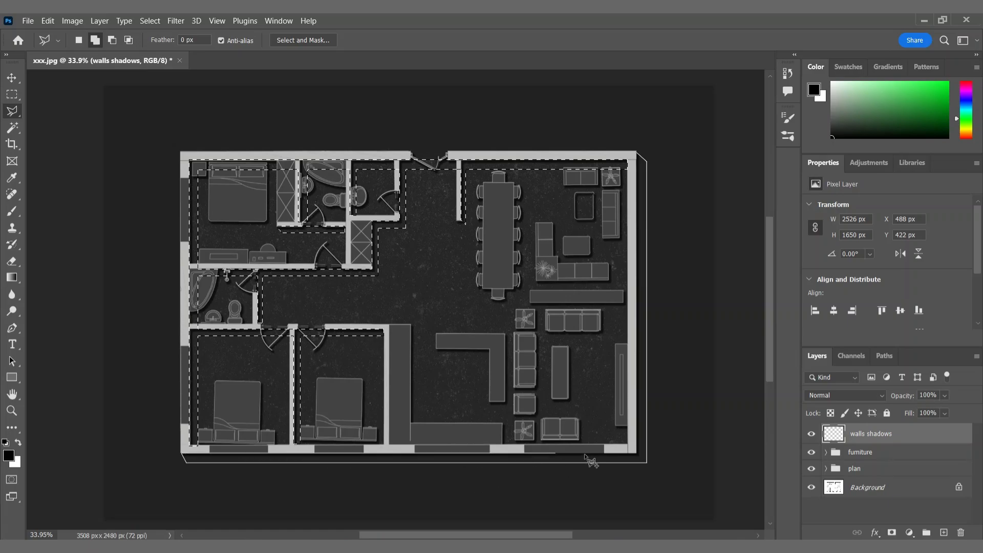
click(639, 156)
Paint the whole shadow selection black with the Brush on the "walls shadows" layer, and deselect
key(b)
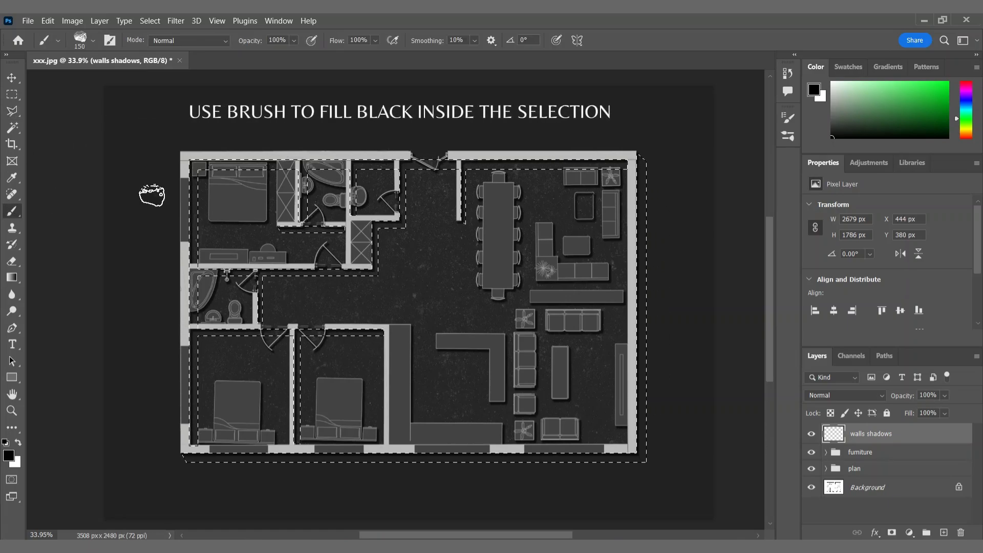
mouse_move(194, 162)
mouse_down()
mouse_move(200, 415)
mouse_move(204, 143)
mouse_move(487, 165)
mouse_move(642, 384)
mouse_move(614, 453)
mouse_move(473, 465)
mouse_move(609, 160)
mouse_move(194, 435)
mouse_move(297, 421)
mouse_move(259, 262)
mouse_move(374, 276)
mouse_move(463, 173)
mouse_move(337, 134)
mouse_move(384, 225)
mouse_move(374, 267)
mouse_move(645, 396)
mouse_up()
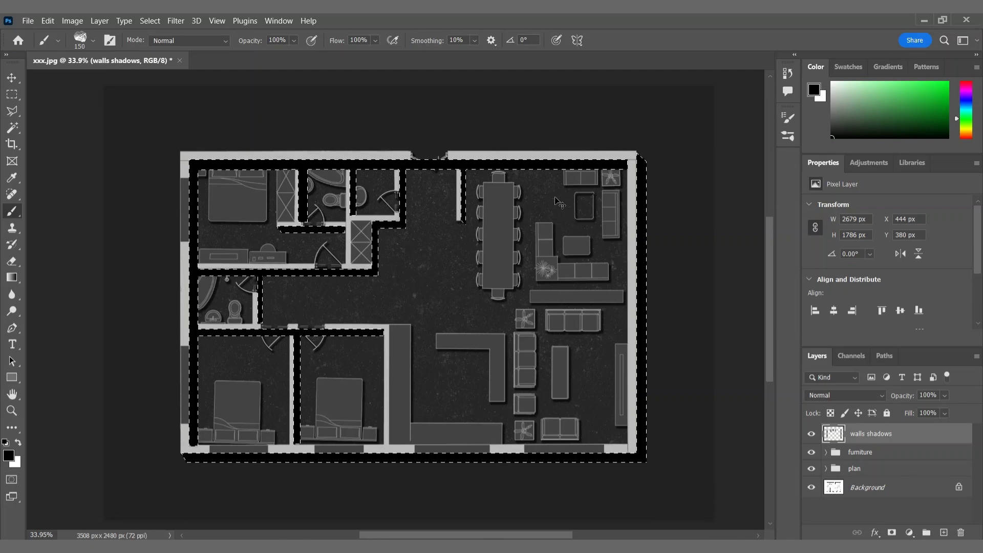
key(ctrl+d)
key(v)
Apply a Gaussian Blur with a 9.8 pixel radius to the "walls shadows" layer
click(176, 21)
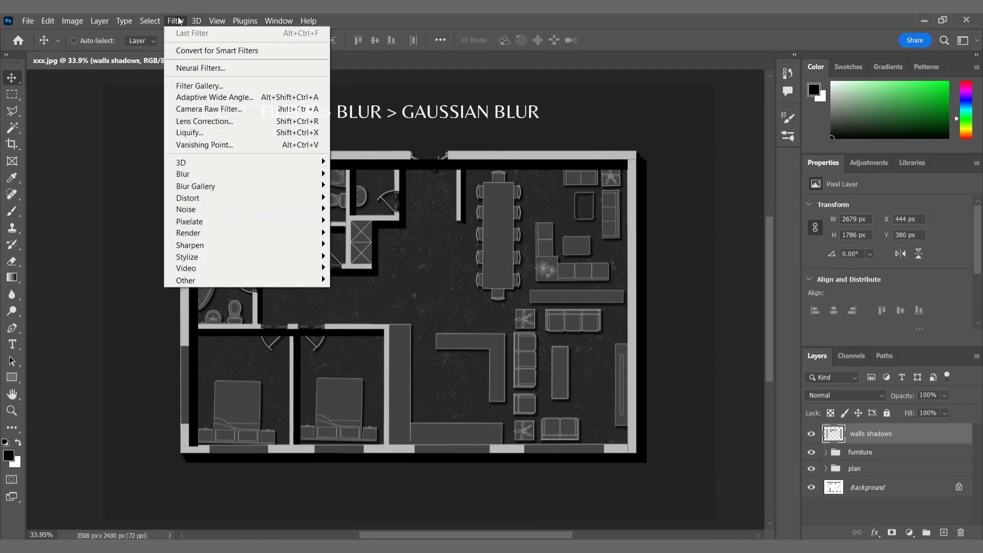
mouse_move(197, 174)
click(369, 221)
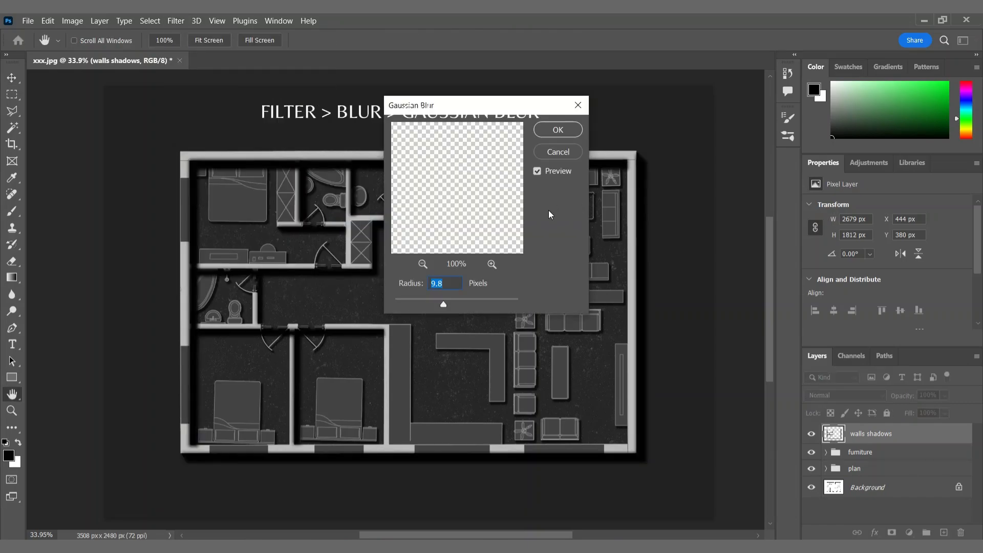
click(554, 129)
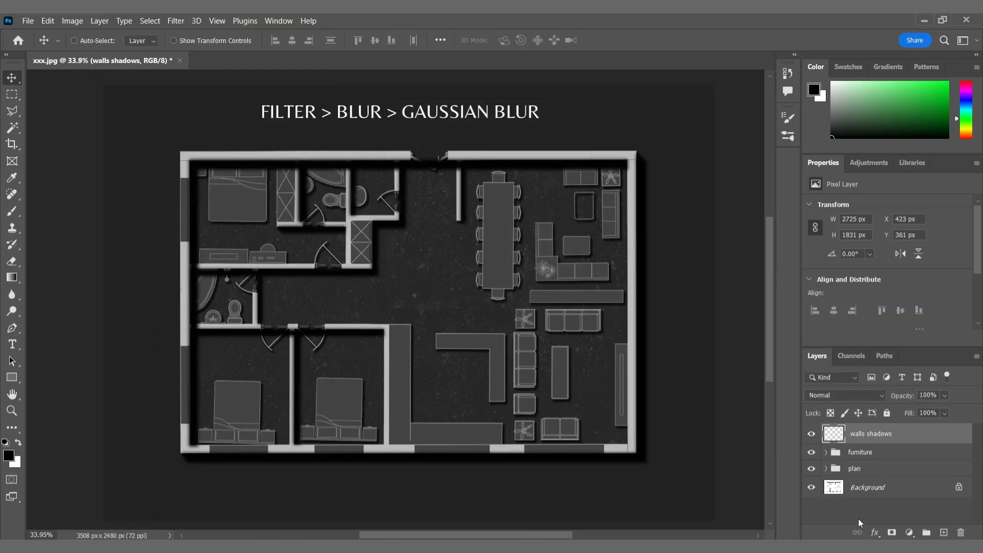
Set the "walls shadows" layer's blending mode to Soft Light and its opacity to 40%
click(842, 395)
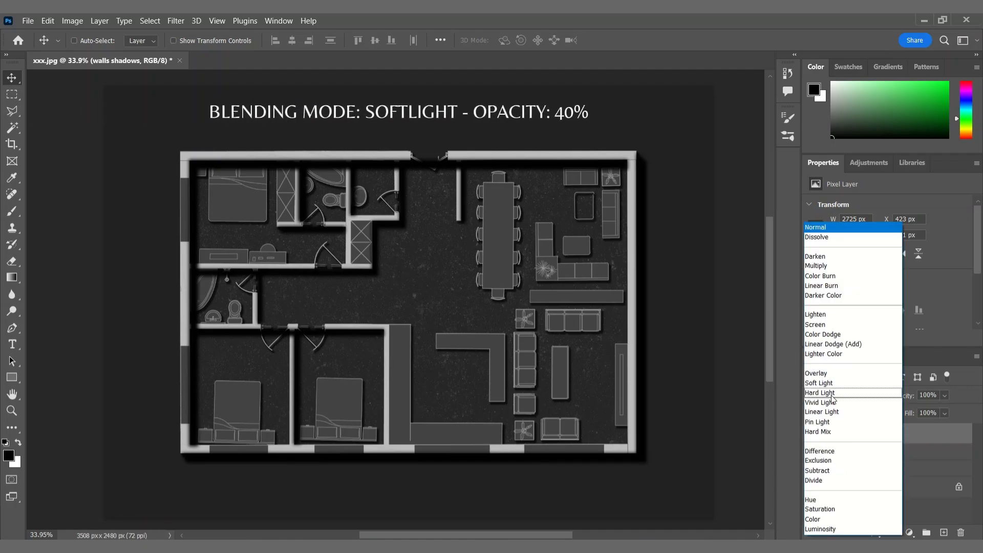
click(831, 383)
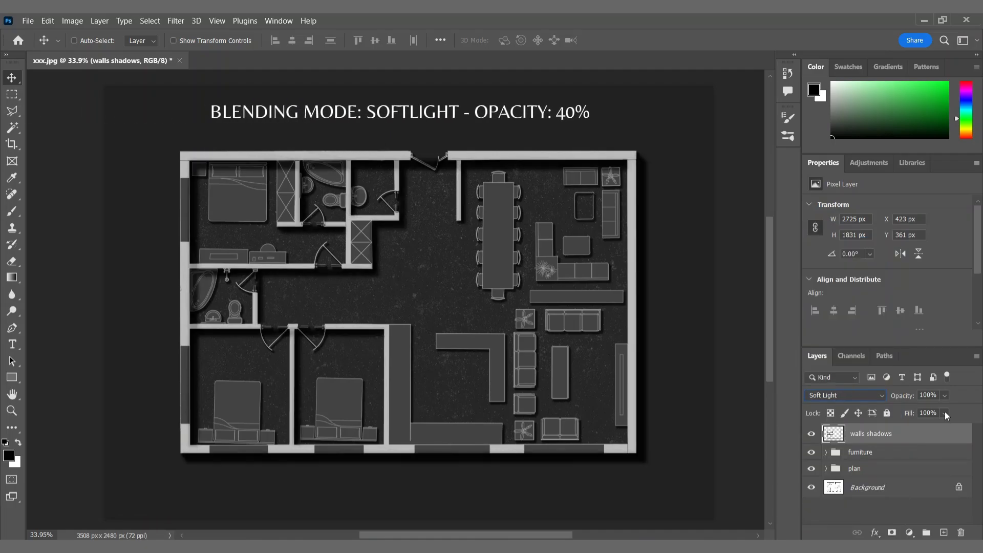
drag(944, 395, 923, 412)
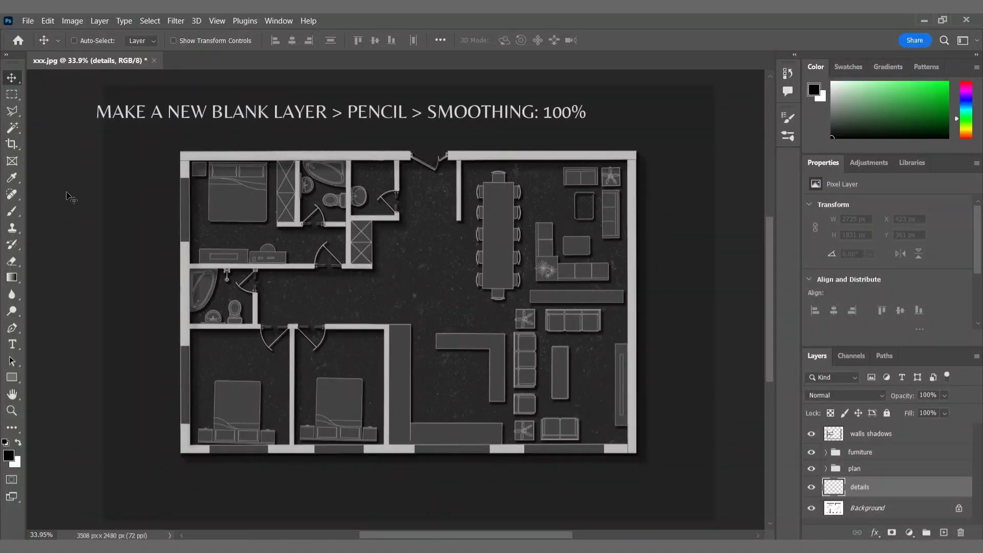
Draw thin curved contour lines around the plan on the "details" layer with the 1 px Pencil at 100% smoothing
right_click(11, 212)
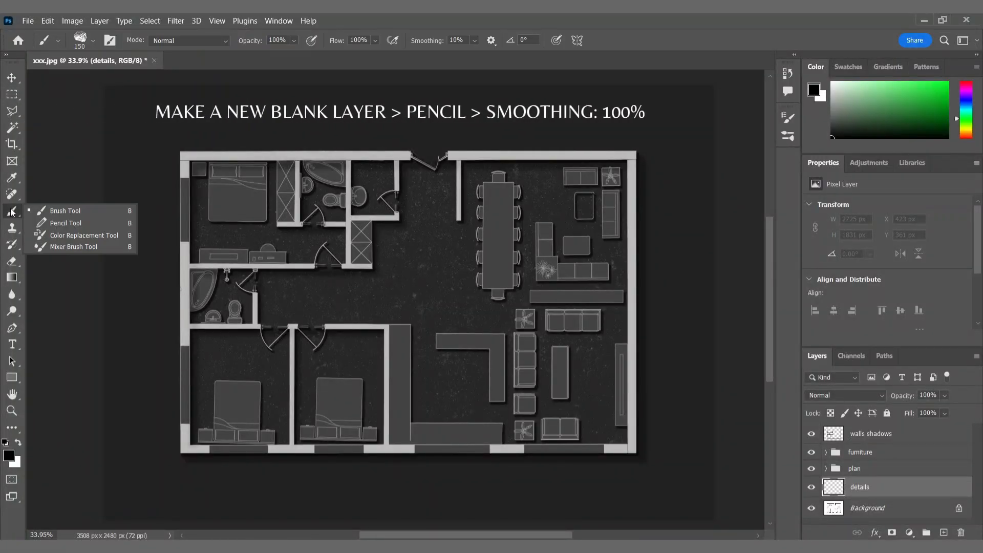
click(65, 223)
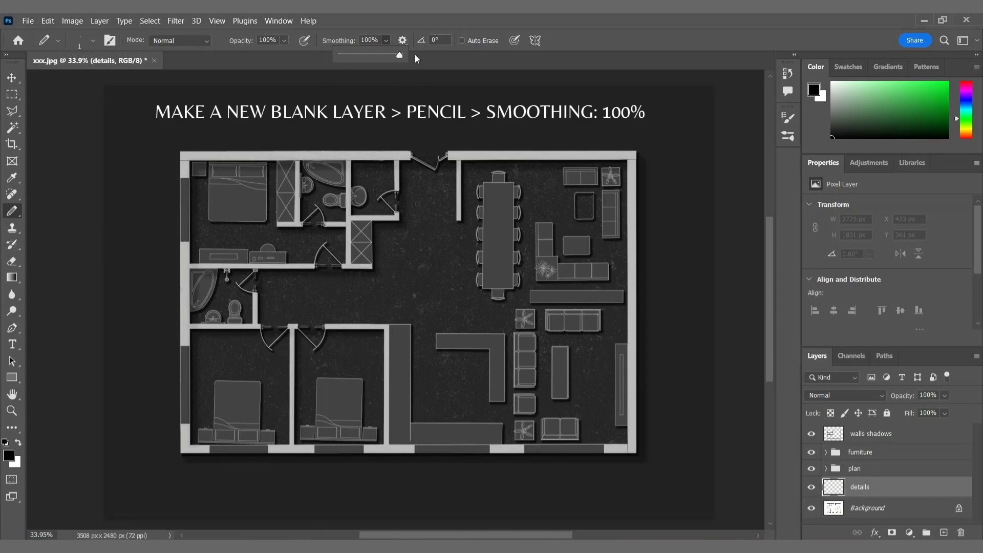
mouse_move(229, 86)
mouse_down()
mouse_move(240, 162)
mouse_move(87, 241)
mouse_up()
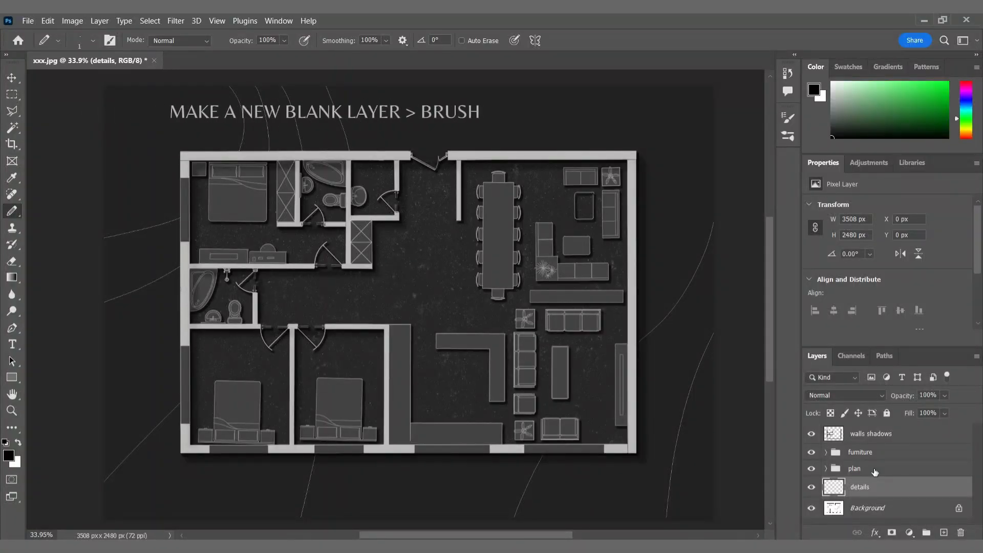
Create a blank layer named "trees" at the top of the stack and choose the Brush with a muted green color
click(943, 533)
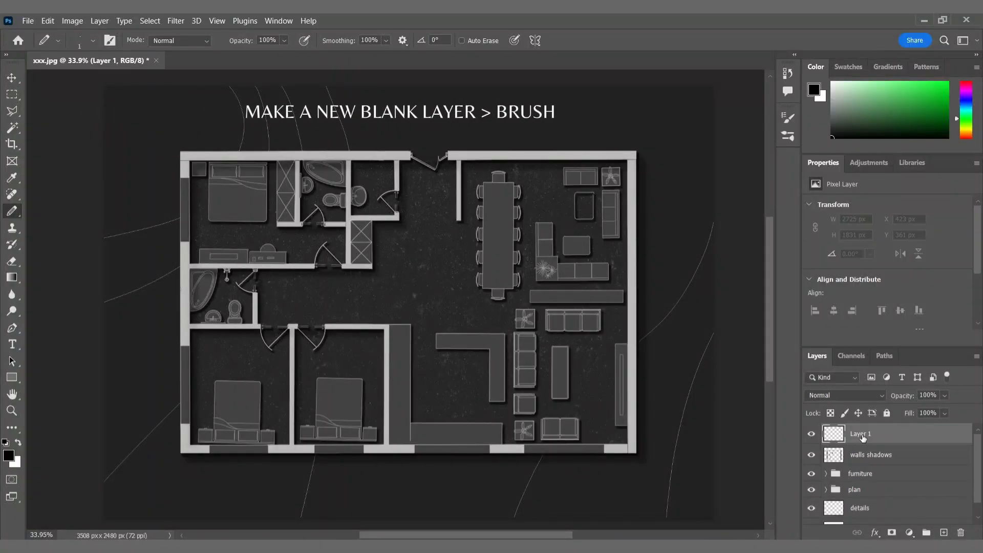
key(Return)
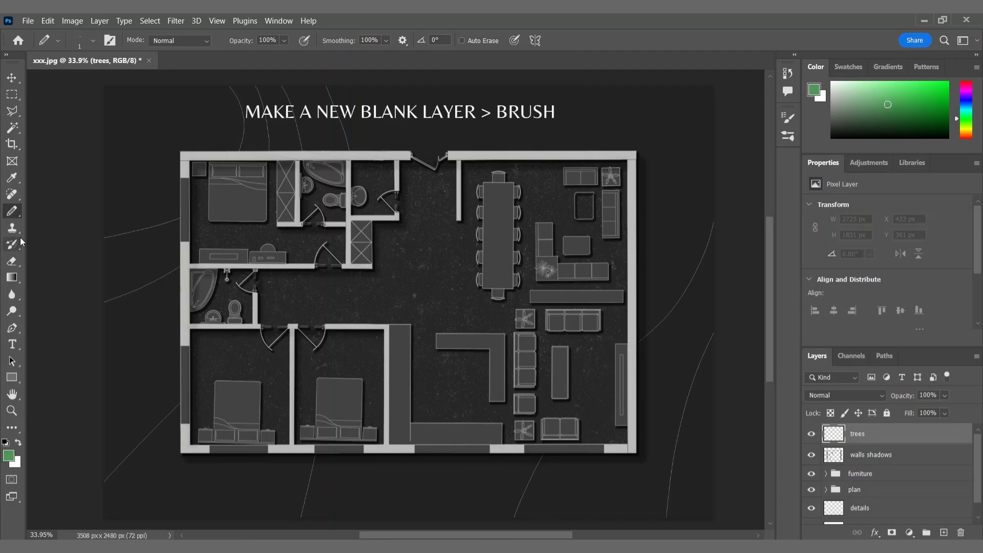
right_click(12, 210)
click(49, 212)
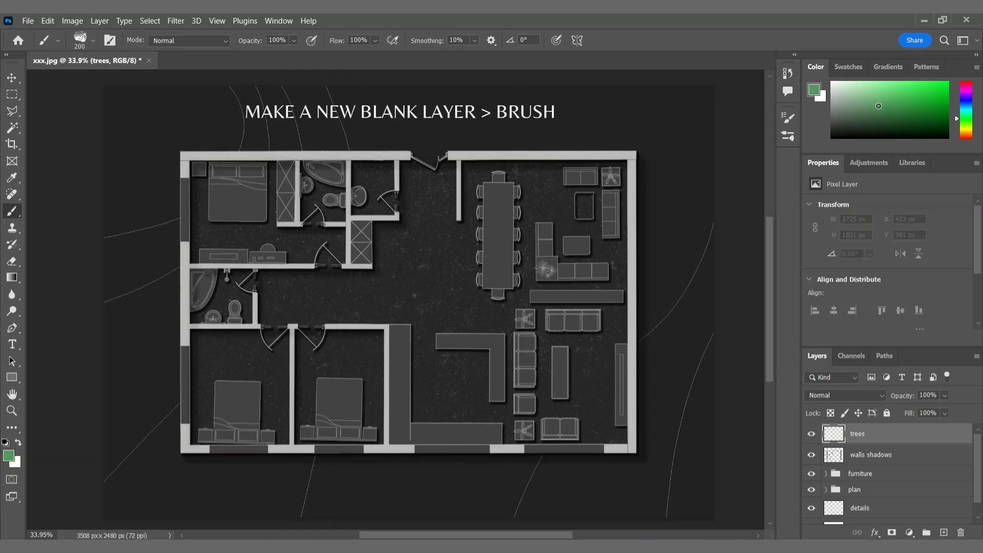
click(877, 107)
Stamp a cluster of green trees in several brush sizes beside the plan's upper-right corner
click(640, 172)
key(bracketright)
key(bracketright)
key(bracketright)
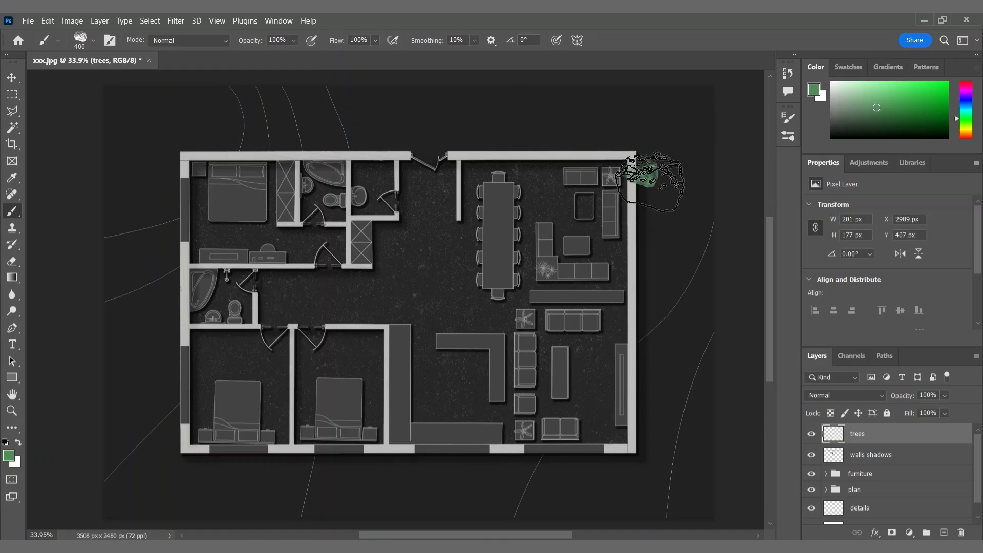
key(bracketleft)
click(657, 205)
key(bracketleft)
key(bracketleft)
click(647, 225)
key(bracketright)
key(bracketright)
key(bracketright)
click(668, 159)
Stamp a cluster of one large and several smaller green trees around the plan's lower-left corner
click(157, 466)
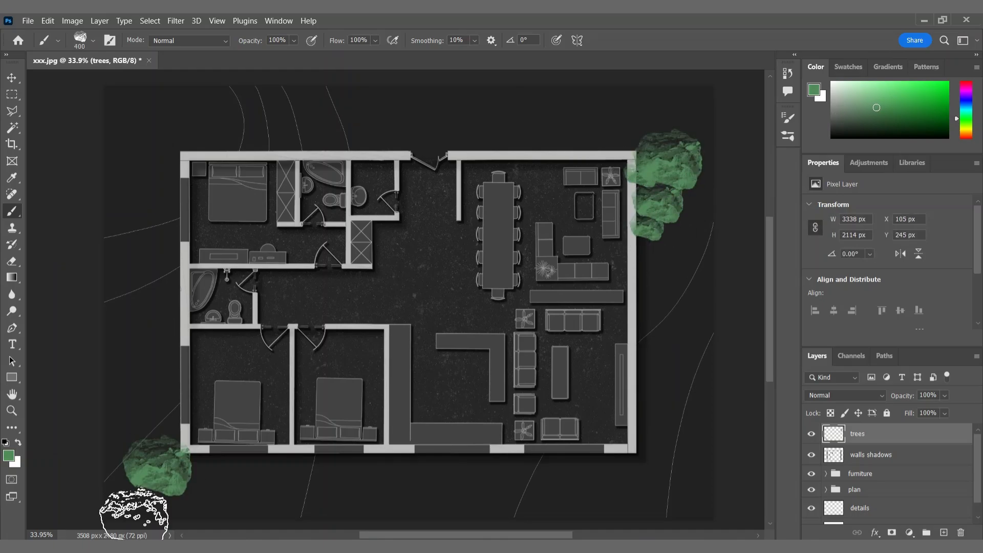
key(bracketleft)
click(196, 472)
click(158, 435)
click(136, 490)
Stamp a large green tree and three smaller ones beside the plan's upper-left corner
key(bracketright)
click(153, 156)
key(bracketright)
key(bracketright)
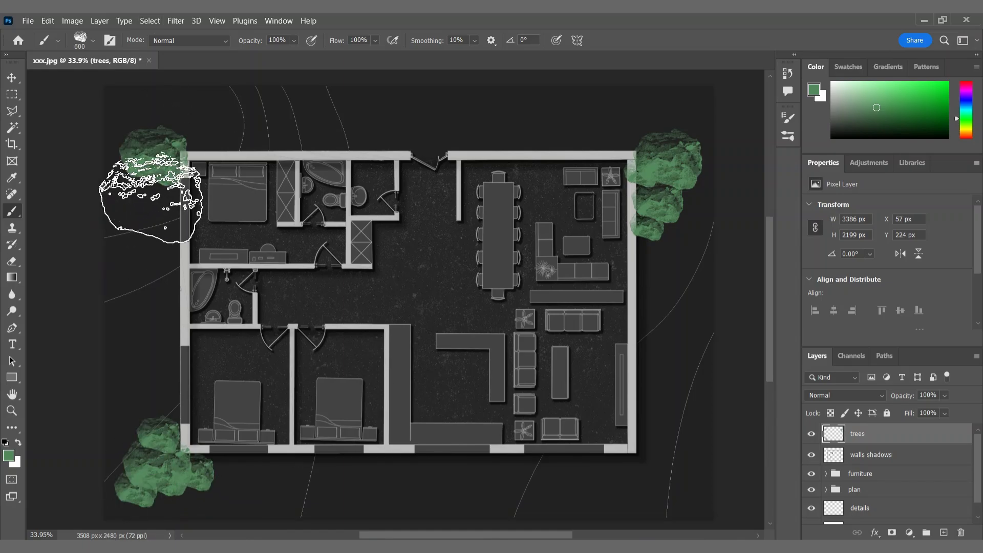
key(bracketleft)
key(bracketleft)
key(bracketleft)
key(bracketleft)
click(157, 196)
click(130, 183)
click(138, 215)
Stamp a larger green tree in the canvas's upper-left corner and a smaller one over the left end of the plan's top wall
key(bracketright)
key(bracketright)
key(bracketright)
click(108, 104)
key(bracketleft)
key(bracketleft)
click(205, 138)
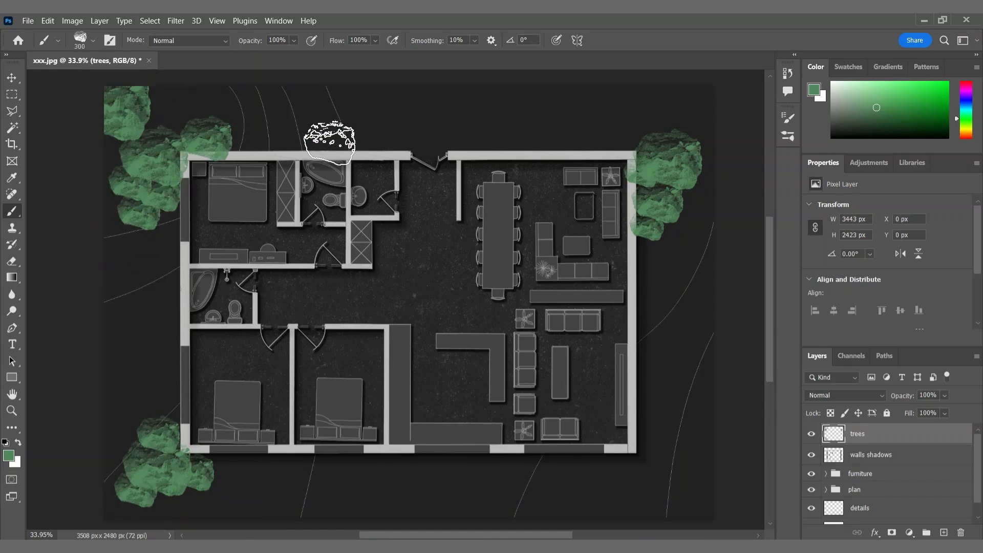
Merge a copy of all visible layers into a new top layer and open it in the Camera Raw Filter
key(v)
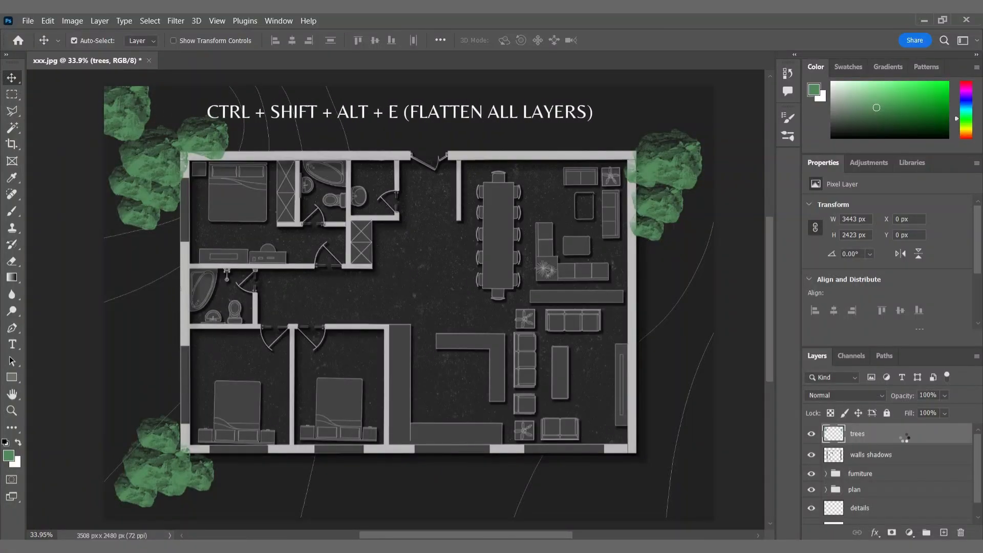
key(ctrl+shift+alt+e)
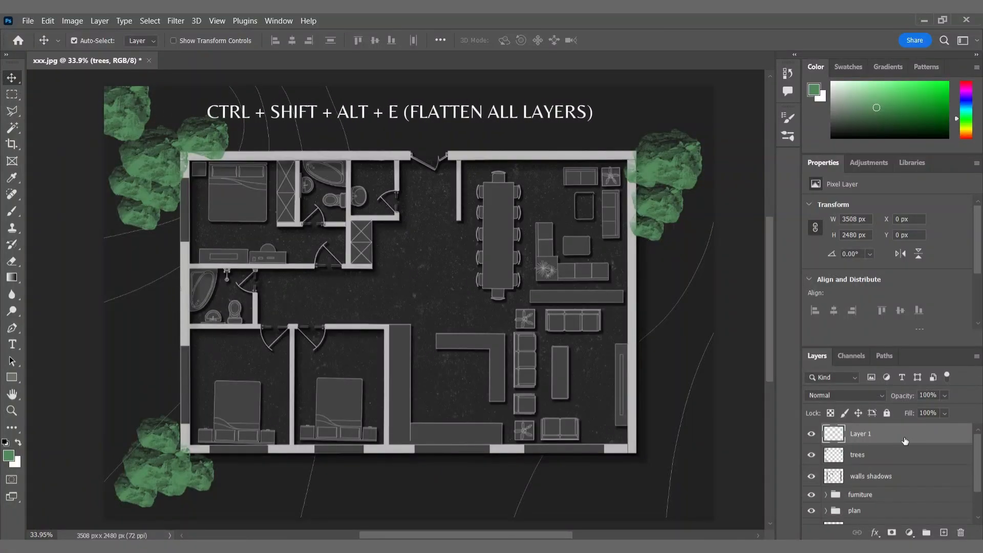
click(180, 21)
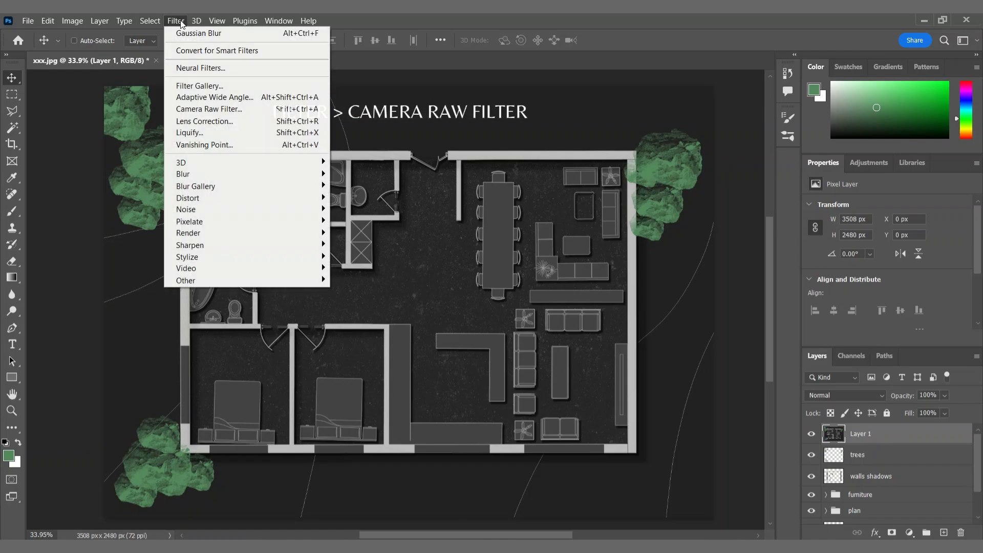
click(195, 108)
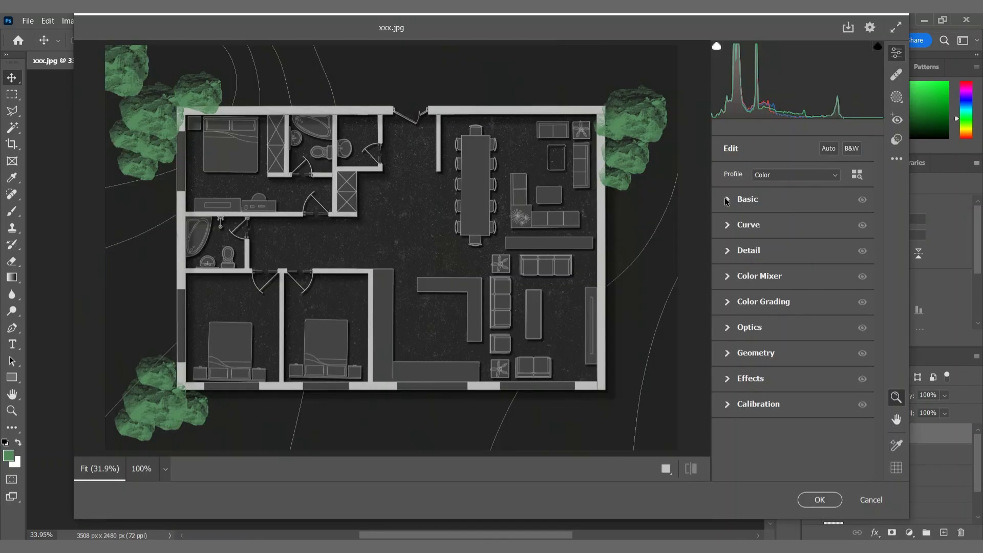
Set the basic adjustments to Temperature -5, Whites +26 and Texture +21, and apply the Camera Raw Filter
click(726, 200)
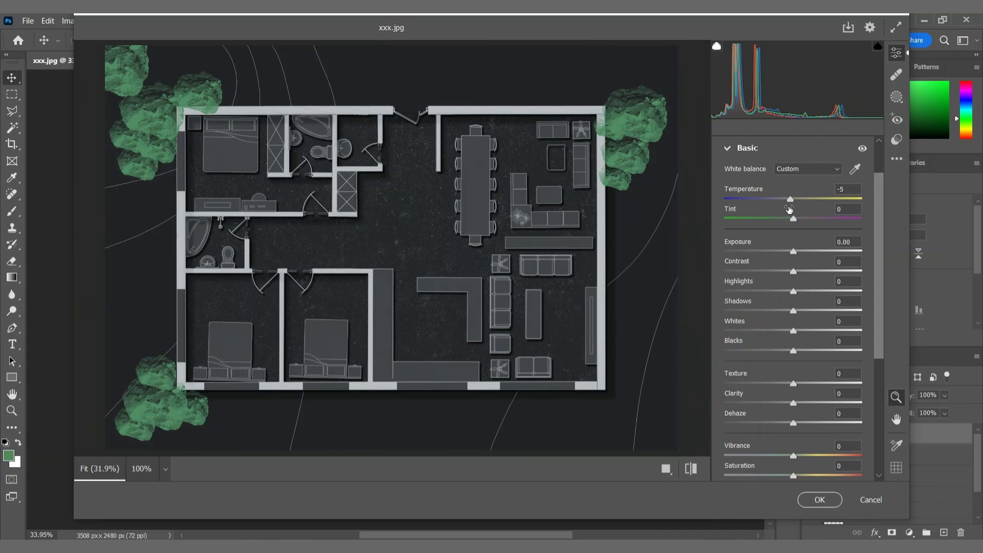
scroll(800, 355, down, 3)
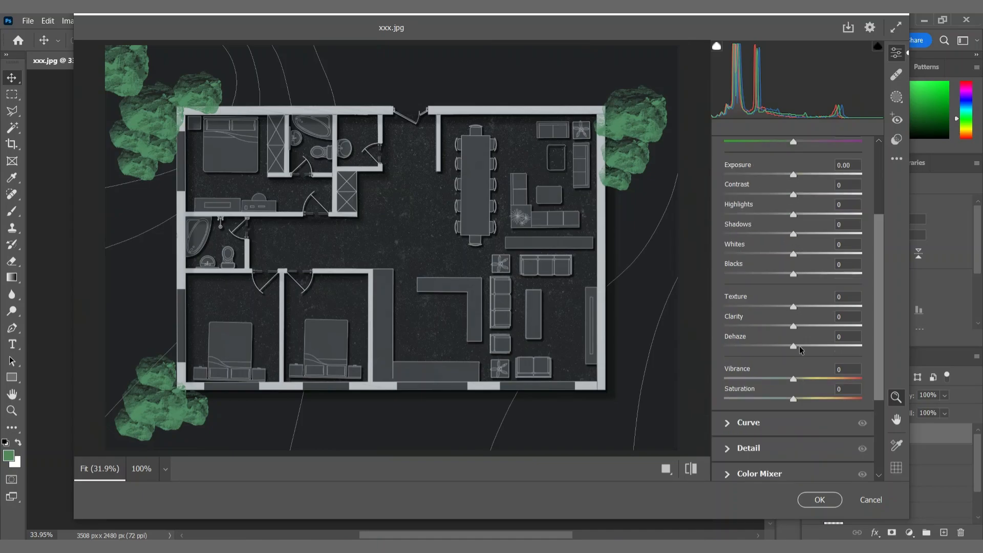
drag(792, 253, 812, 254)
drag(793, 306, 808, 306)
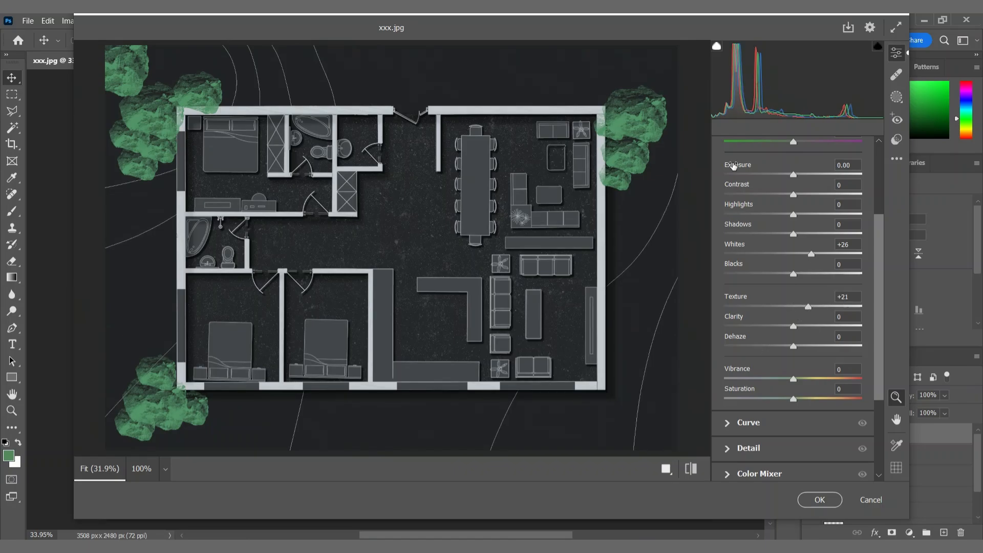
scroll(734, 165, up, 3)
click(736, 154)
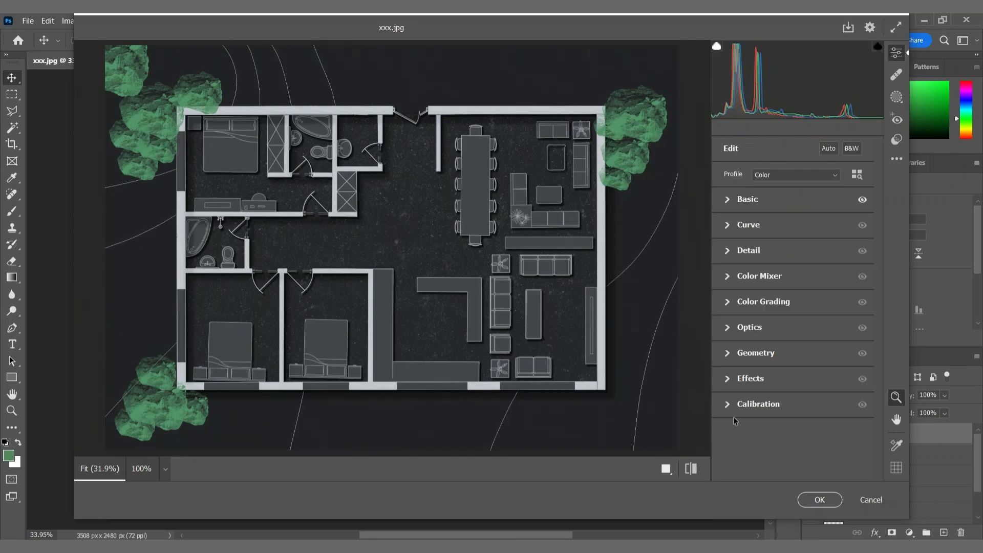
click(819, 500)
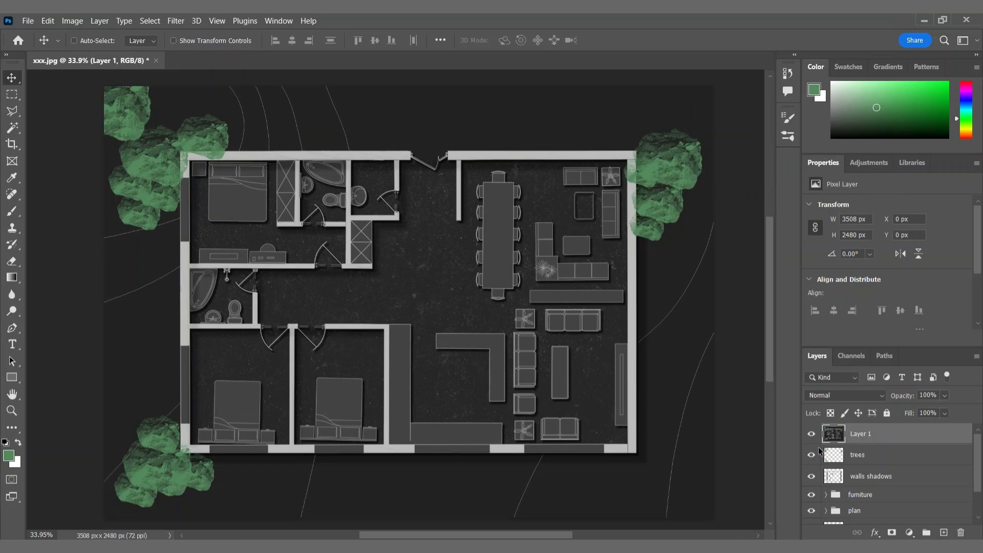